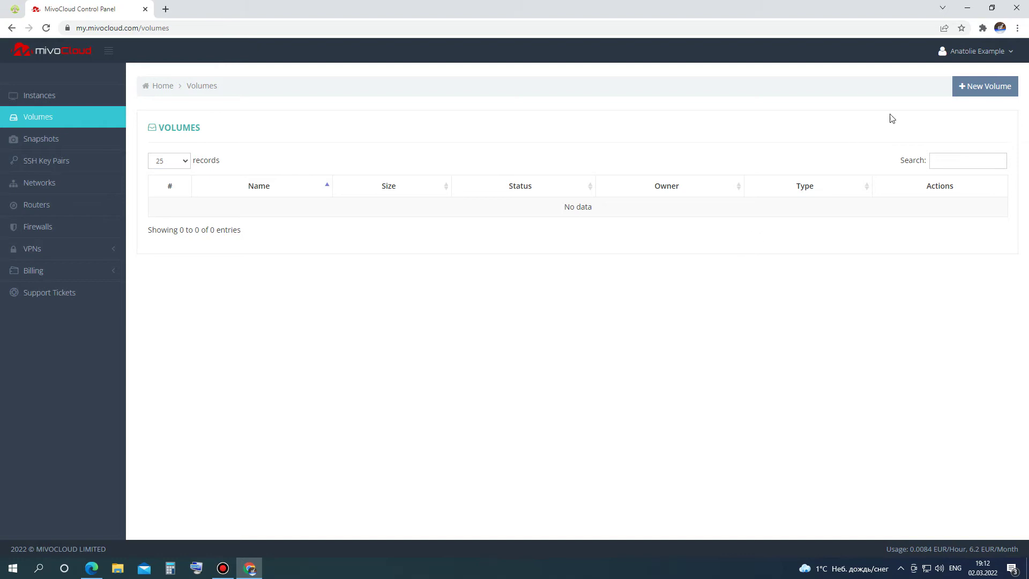
Step: Create a new volume named Test of type HDD with a size of 10 GB
{"action": "left_click", "coordinate": [976, 91]}
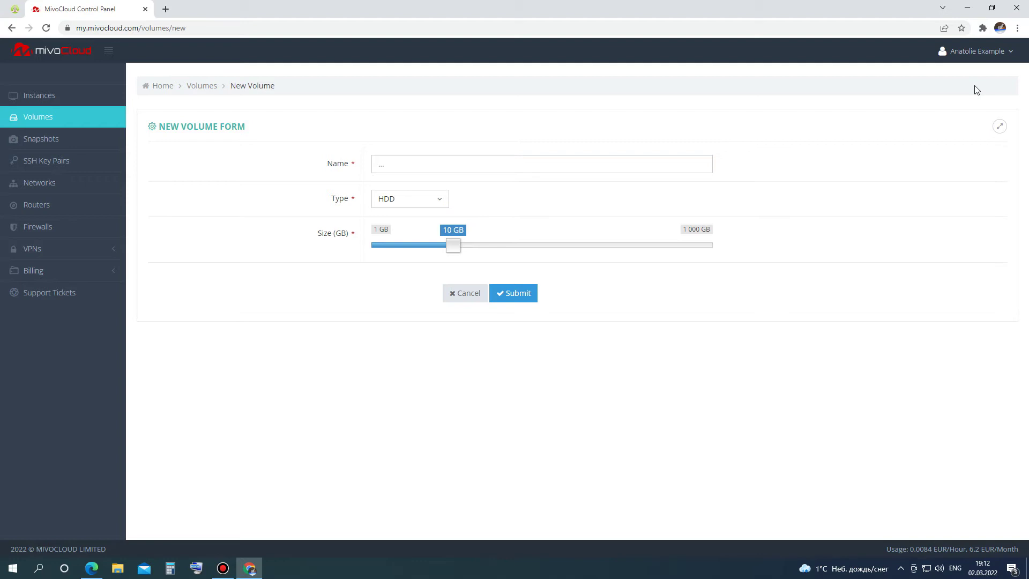
{"action": "left_click", "coordinate": [679, 167]}
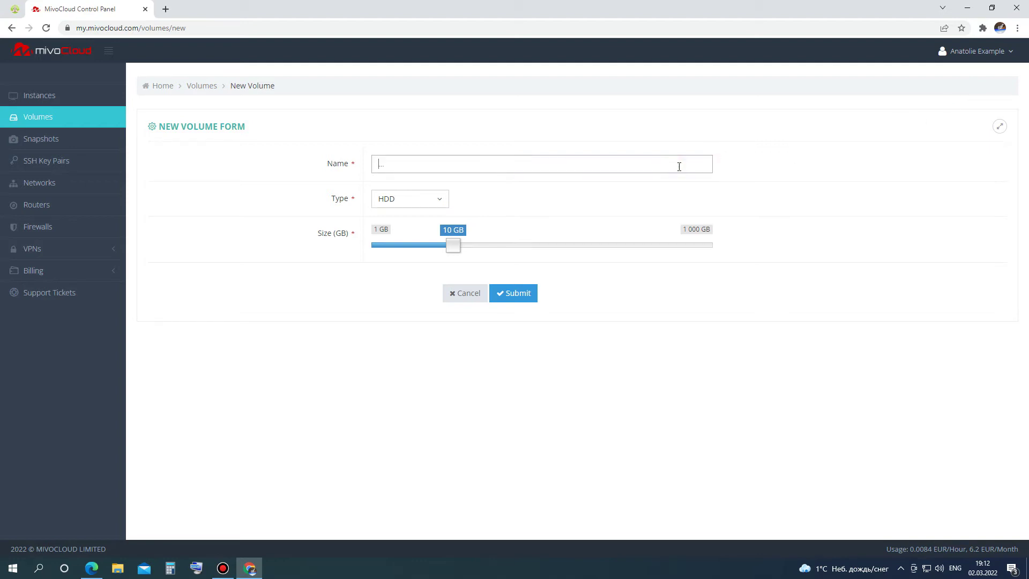
{"action": "type", "text": "Test"}
{"action": "left_click", "coordinate": [430, 204]}
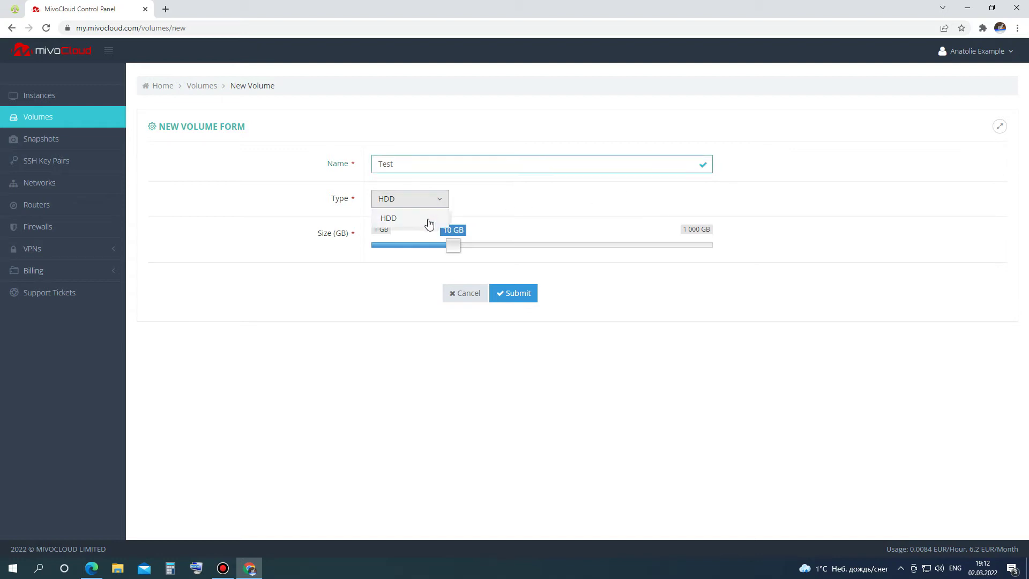
{"action": "left_click", "coordinate": [423, 221]}
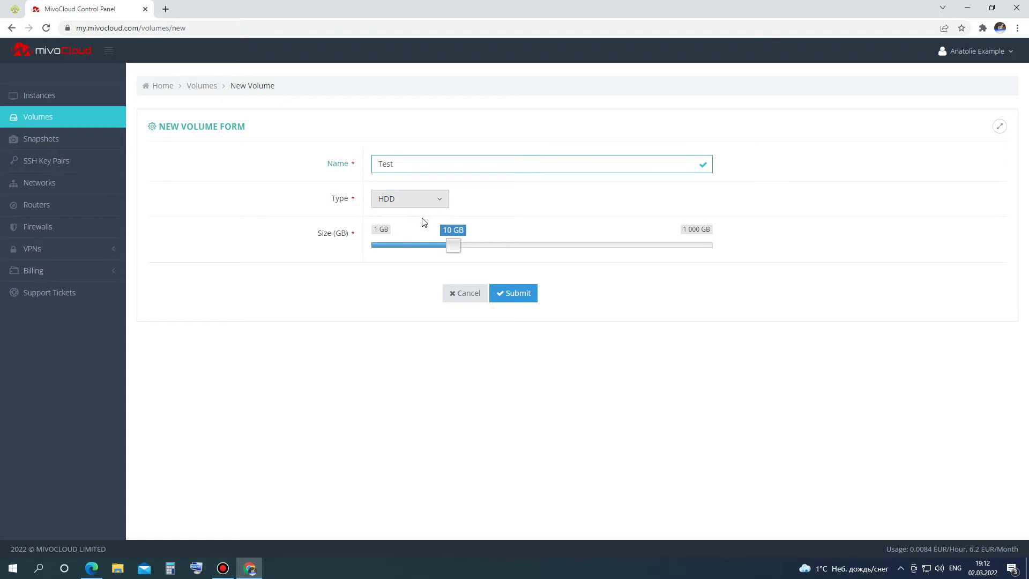
{"action": "left_click", "coordinate": [455, 248]}
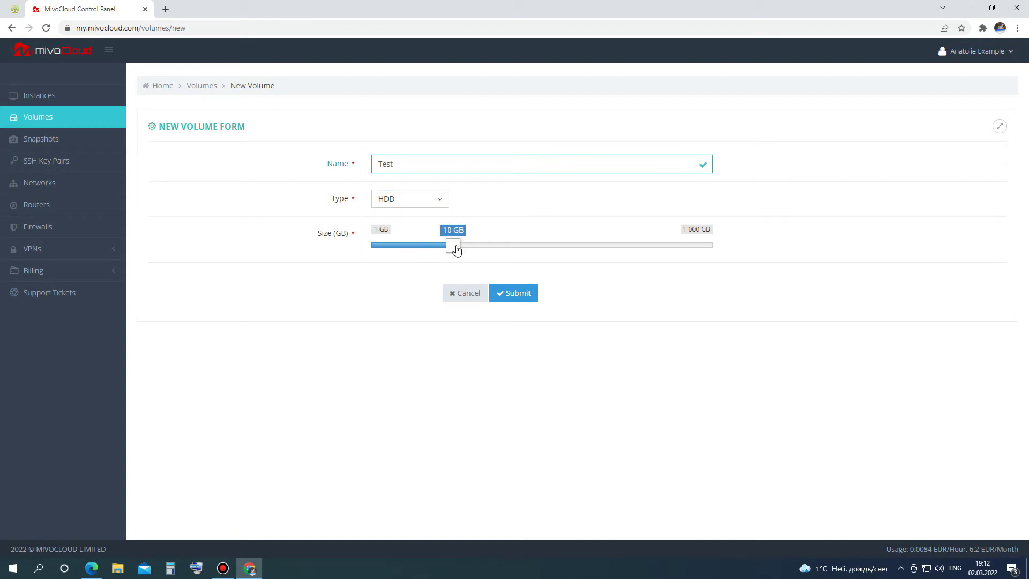
{"action": "mouse_move", "coordinate": [455, 247]}
{"action": "left_mouse_down"}
{"action": "mouse_move", "coordinate": [381, 249]}
{"action": "mouse_move", "coordinate": [675, 251]}
{"action": "mouse_move", "coordinate": [458, 249]}
{"action": "left_mouse_up"}
{"action": "left_click", "coordinate": [517, 299]}
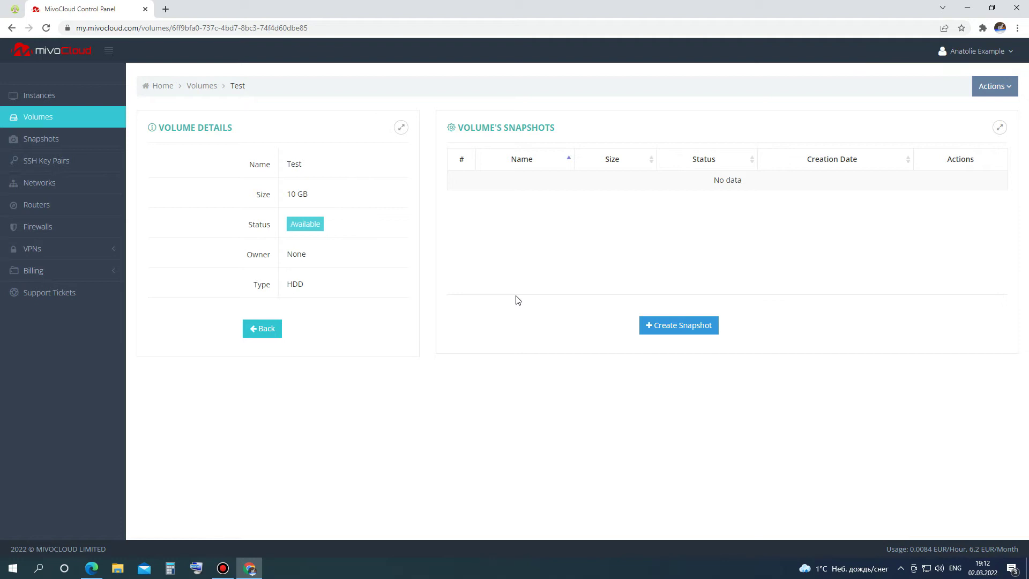
Step: Review the name, size, status, owner and type in the Test volume's details, then return to the volumes list
{"action": "left_click", "coordinate": [309, 164]}
{"action": "left_click_drag", "start_coordinate": [308, 165], "coordinate": [226, 169]}
{"action": "left_click", "coordinate": [222, 193]}
{"action": "left_click_drag", "start_coordinate": [224, 193], "coordinate": [218, 287]}
{"action": "left_click", "coordinate": [266, 330]}
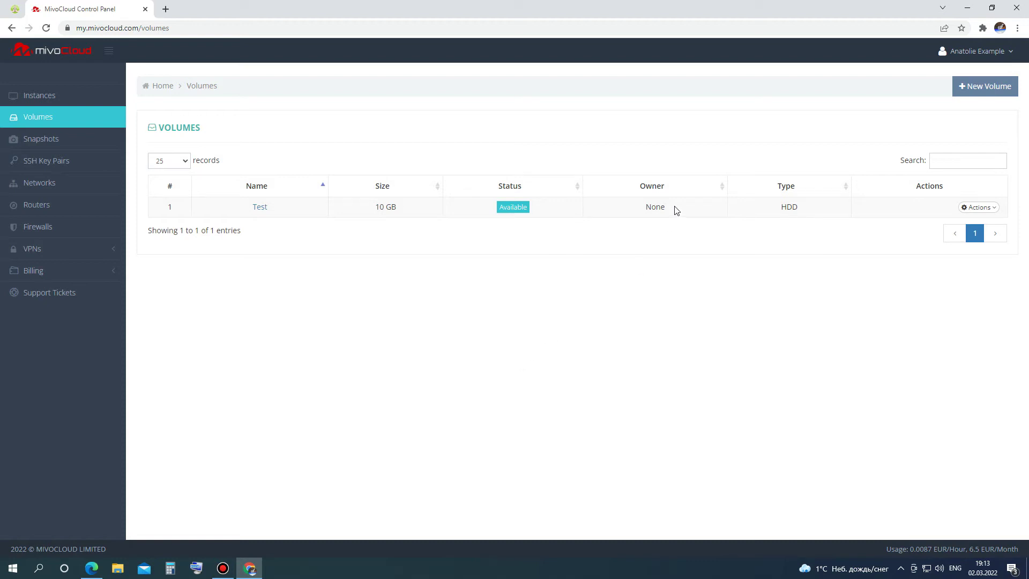
Step: Edit the Test volume and submit the form, keeping the name Test
{"action": "left_click", "coordinate": [988, 213]}
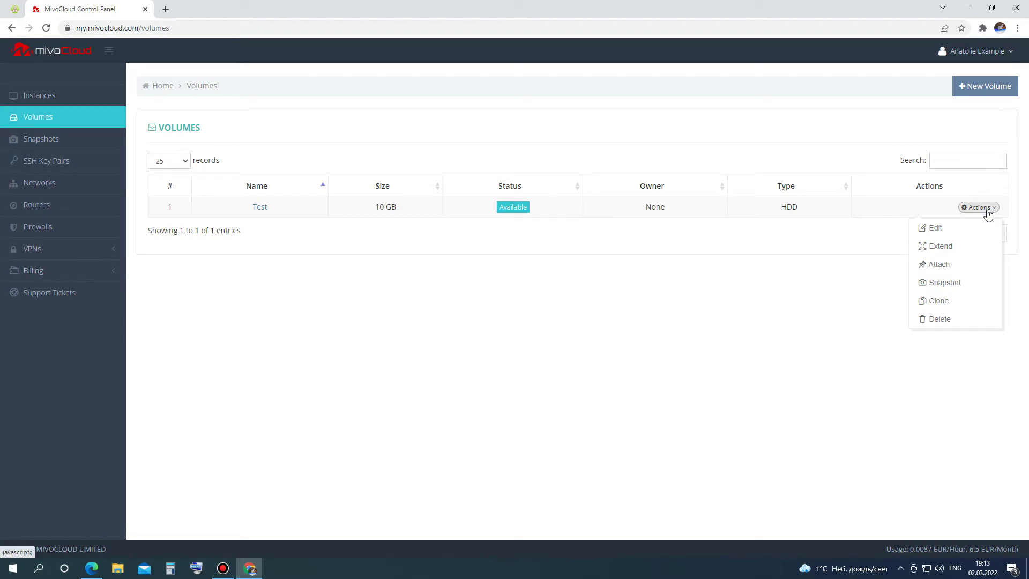
{"action": "left_click", "coordinate": [975, 227]}
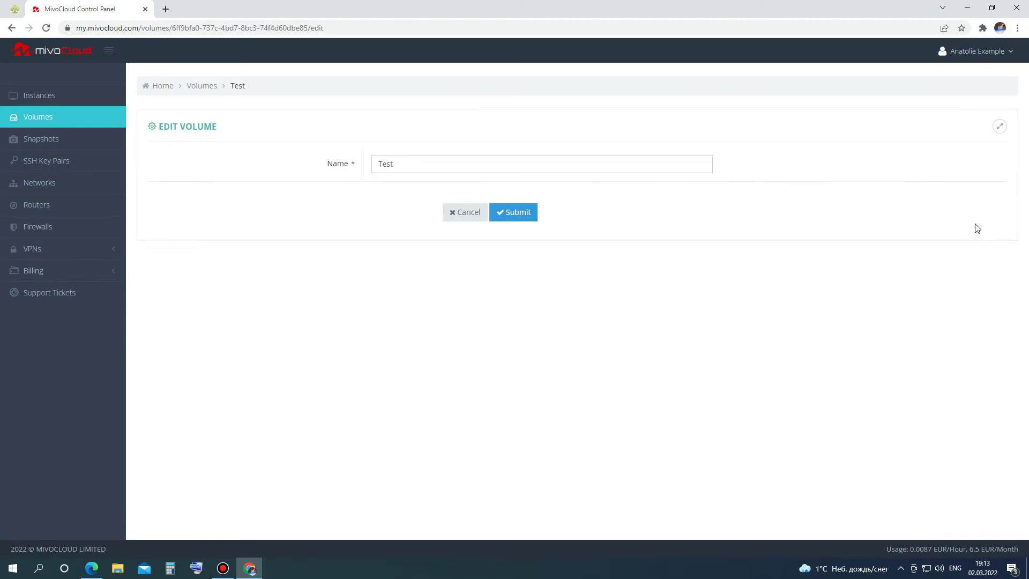
{"action": "left_click", "coordinate": [512, 220]}
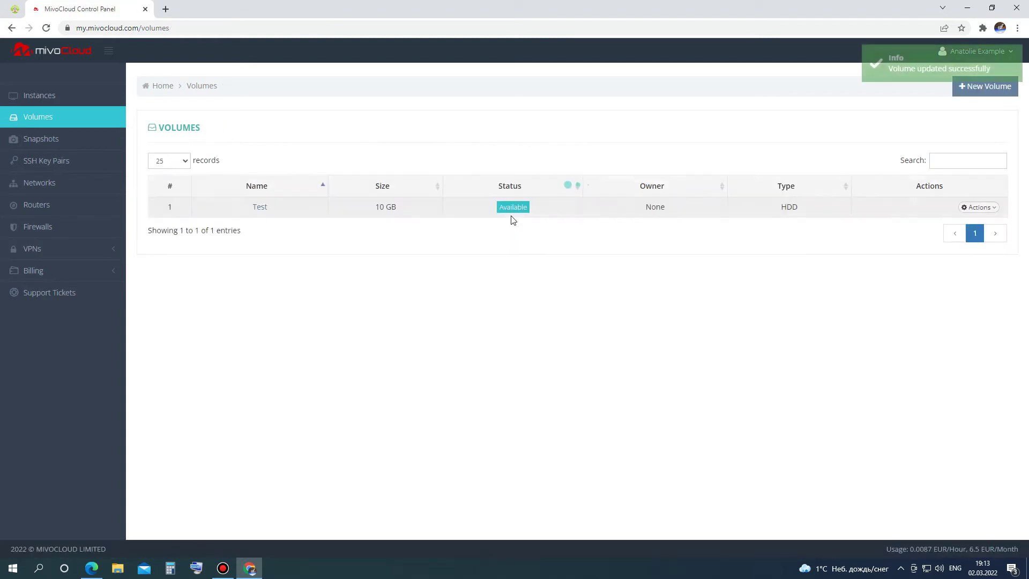
Step: Extend the Test volume to 12 GB and return to the volumes list
{"action": "left_click", "coordinate": [992, 209]}
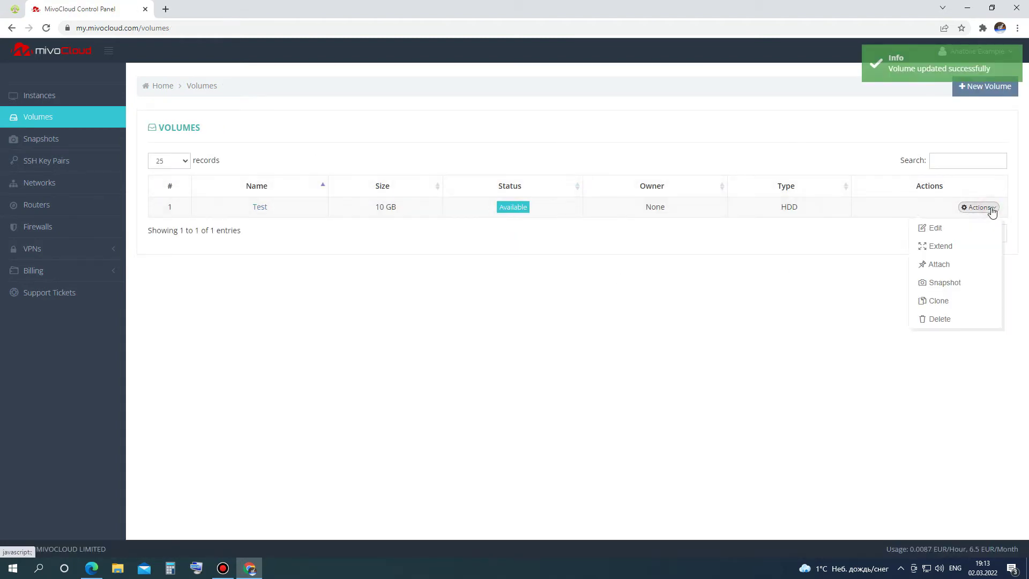
{"action": "left_click", "coordinate": [967, 247]}
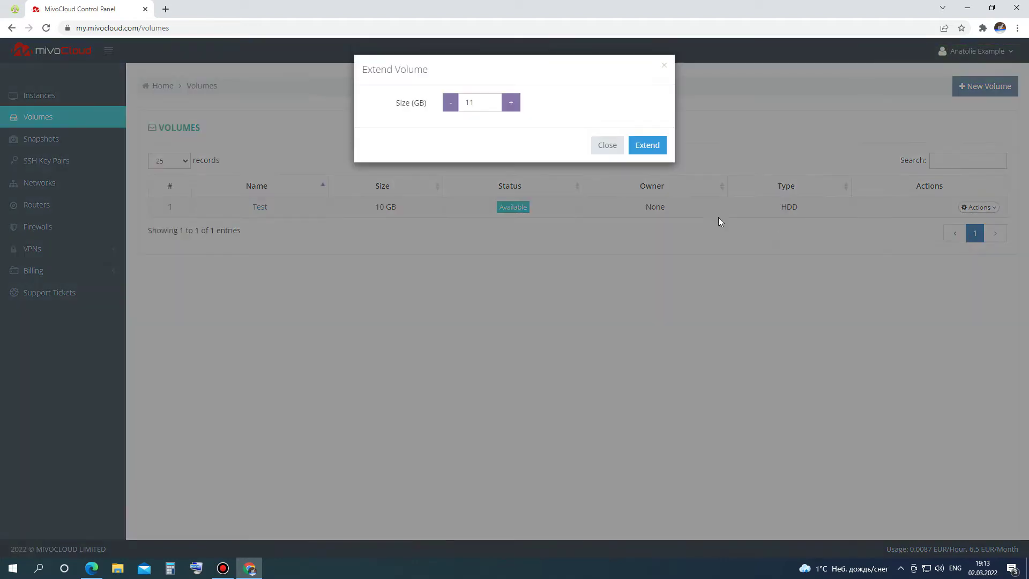
{"action": "left_click", "coordinate": [510, 105]}
{"action": "left_click", "coordinate": [453, 103]}
{"action": "left_click", "coordinate": [513, 103]}
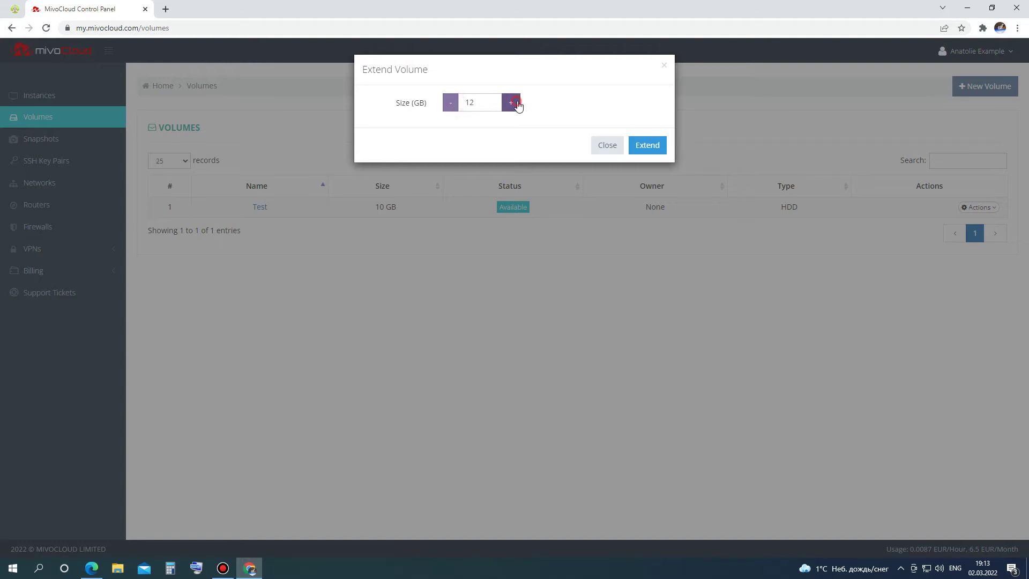
{"action": "left_click", "coordinate": [648, 146]}
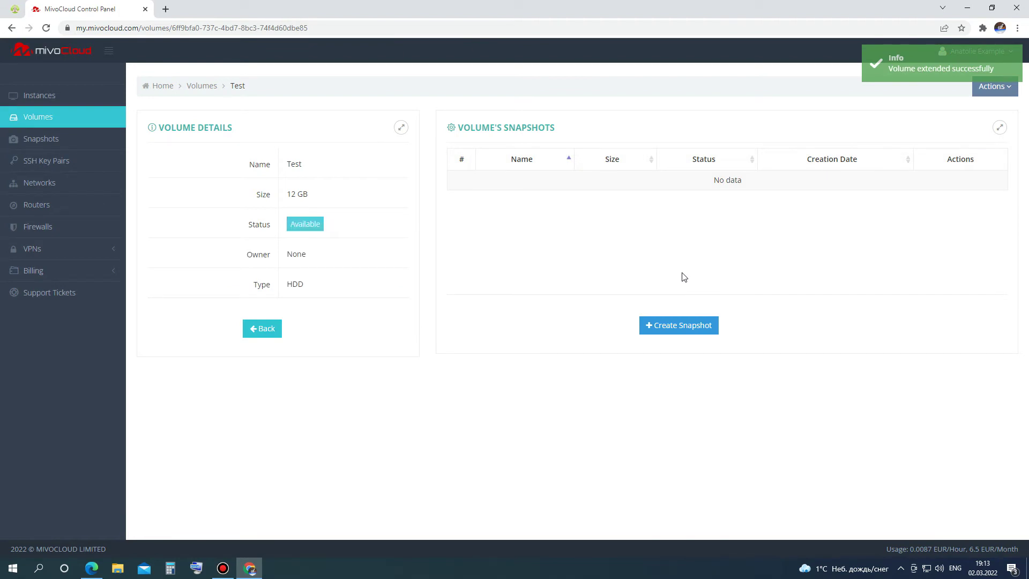
{"action": "left_click", "coordinate": [268, 331]}
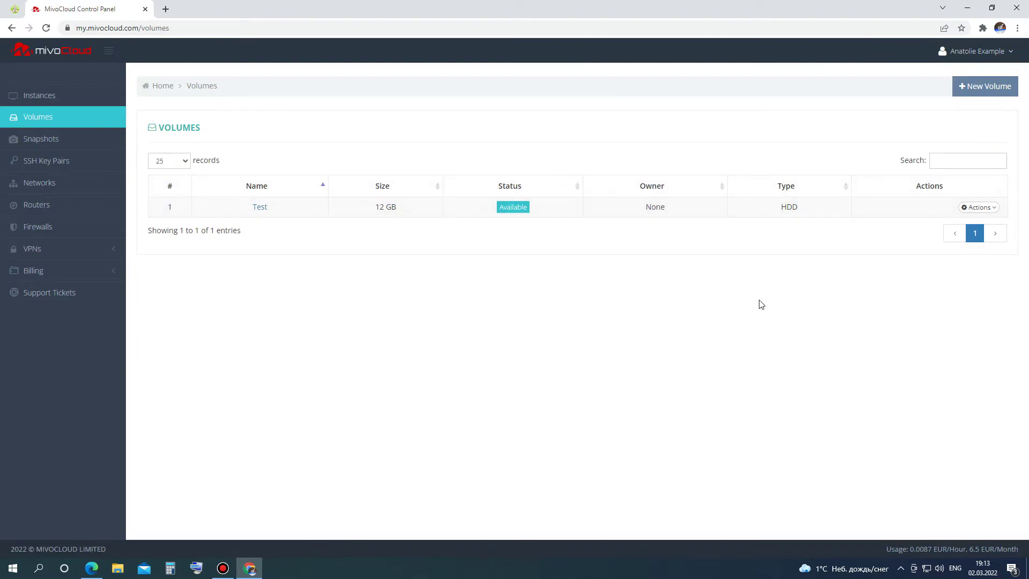
Step: Attach the Test volume to the preselected instance and return to the volumes list
{"action": "left_click", "coordinate": [992, 209]}
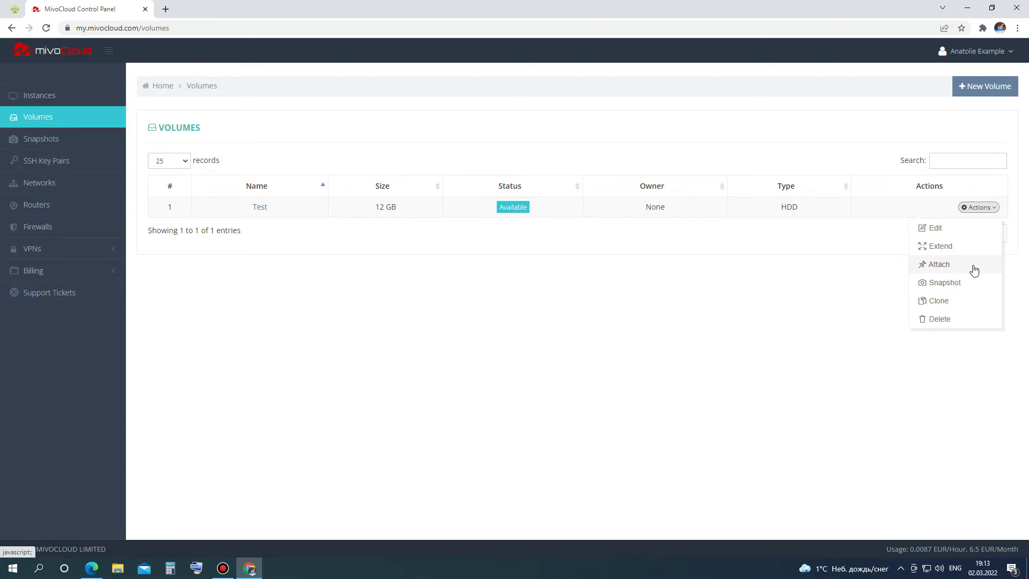
{"action": "left_click", "coordinate": [939, 265]}
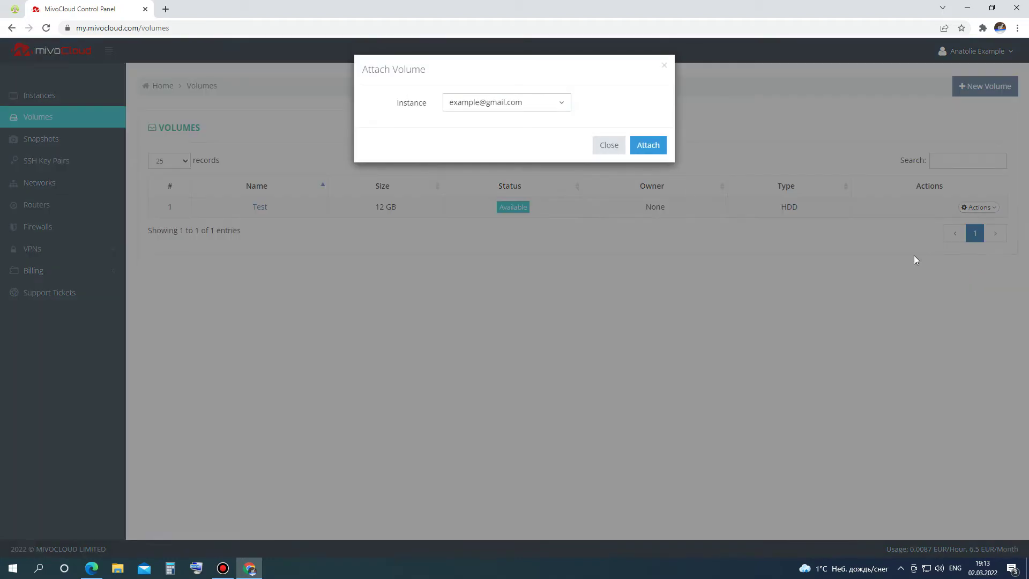
{"action": "left_click", "coordinate": [565, 109]}
{"action": "left_click", "coordinate": [566, 109]}
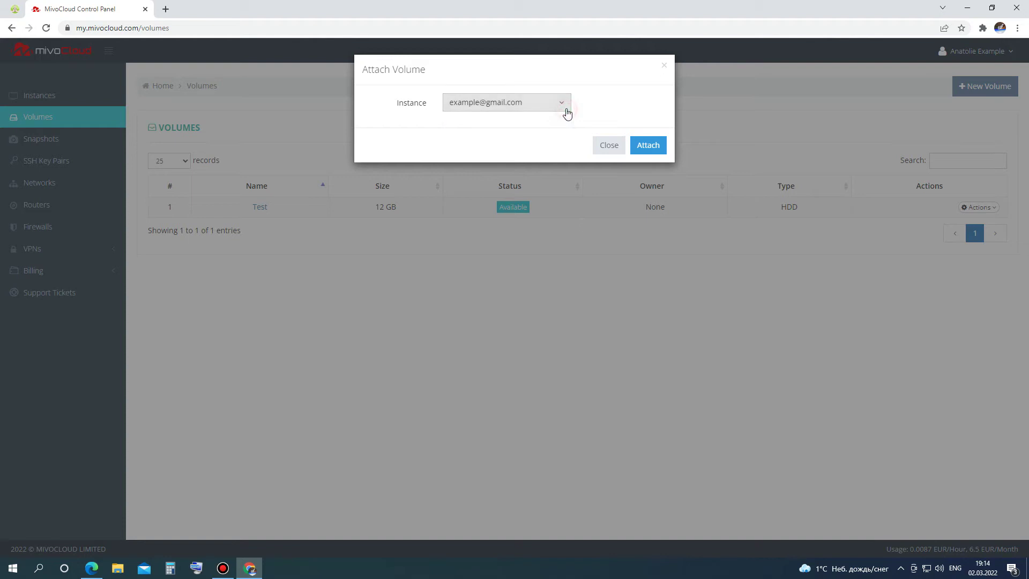
{"action": "left_click", "coordinate": [647, 144]}
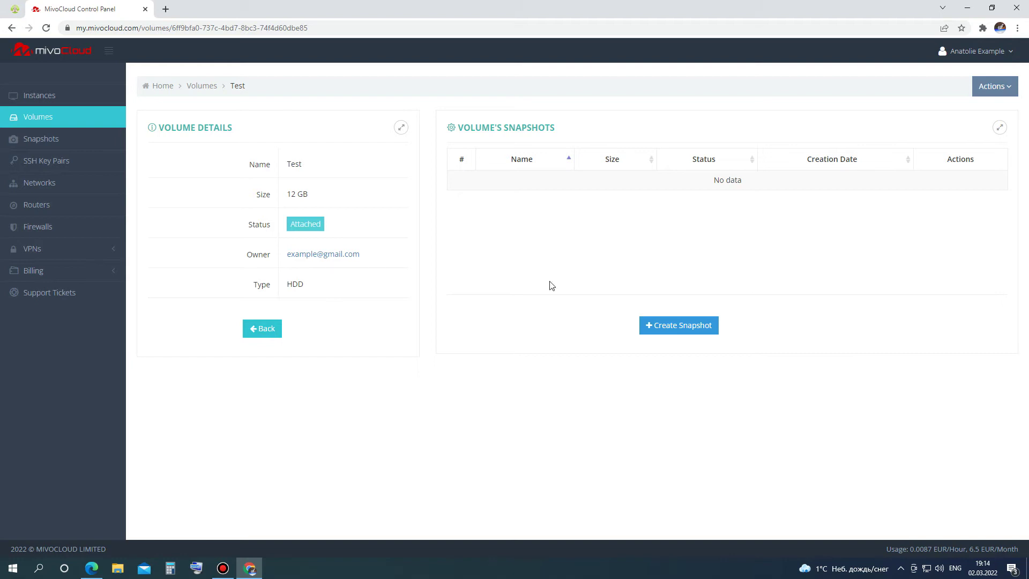
{"action": "left_click", "coordinate": [250, 330]}
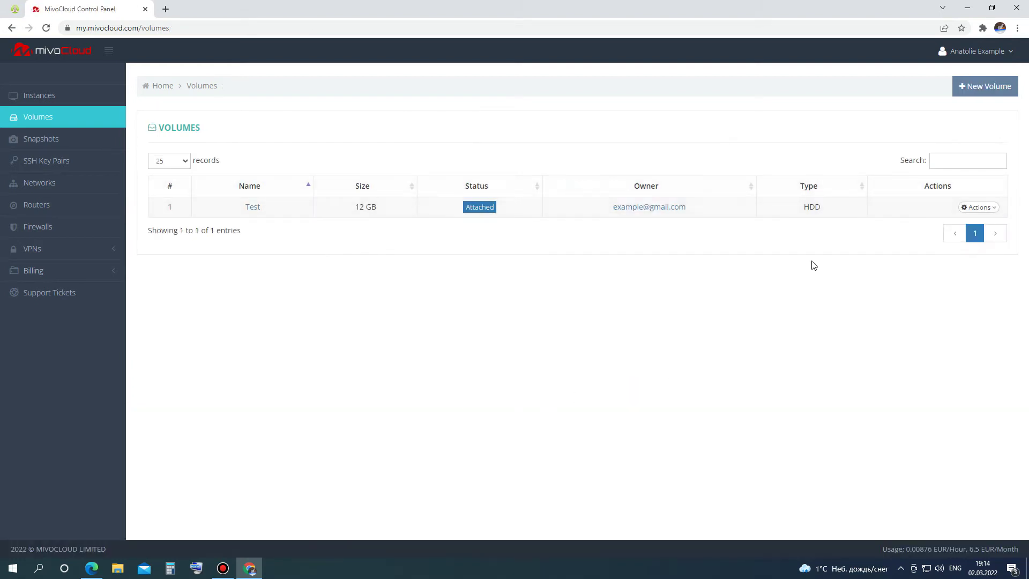
Step: Check the Test volume's available actions and its owner instance's details, then return to the volumes list
{"action": "left_click", "coordinate": [978, 209]}
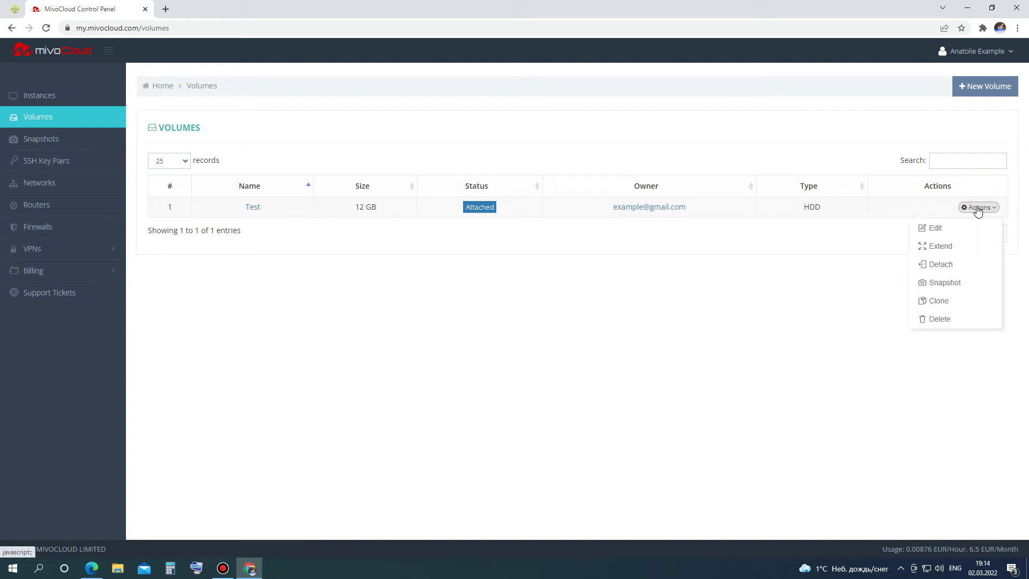
{"action": "left_click", "coordinate": [659, 209]}
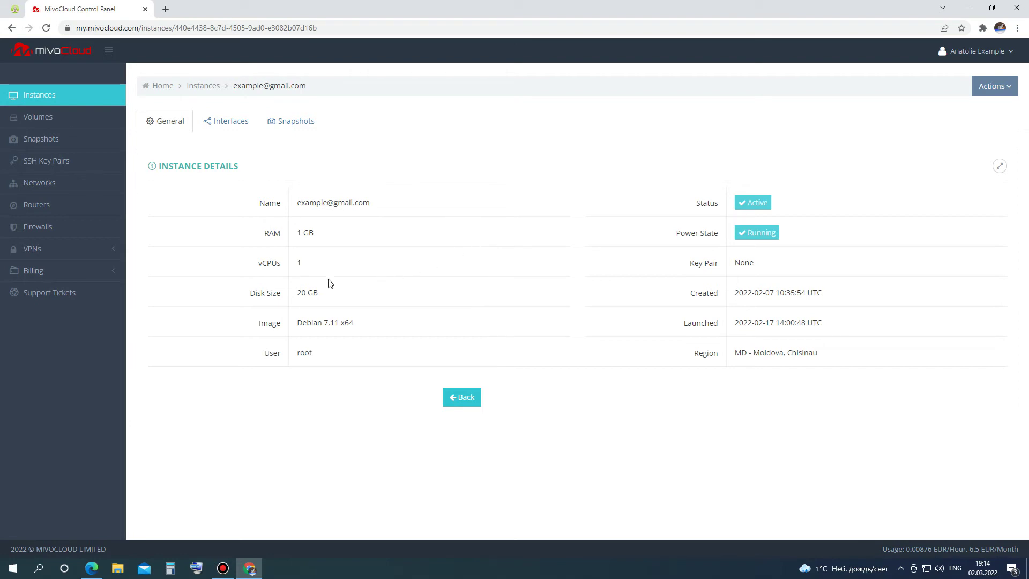
{"action": "left_click", "coordinate": [81, 123]}
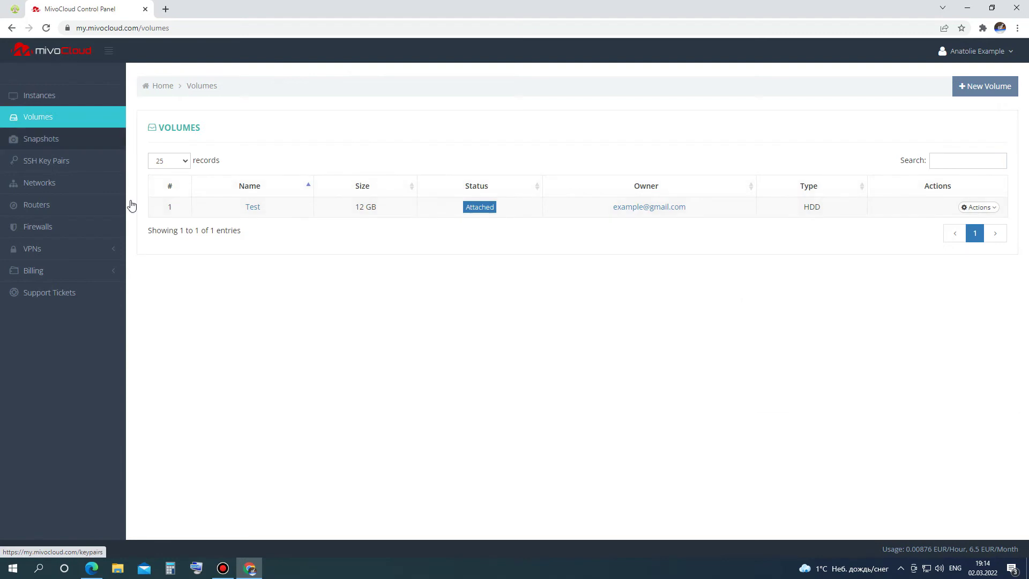
Step: Detach the Test volume from its instance, confirm the detachment, and return to the volumes list
{"action": "left_click", "coordinate": [996, 208]}
{"action": "left_click", "coordinate": [953, 264]}
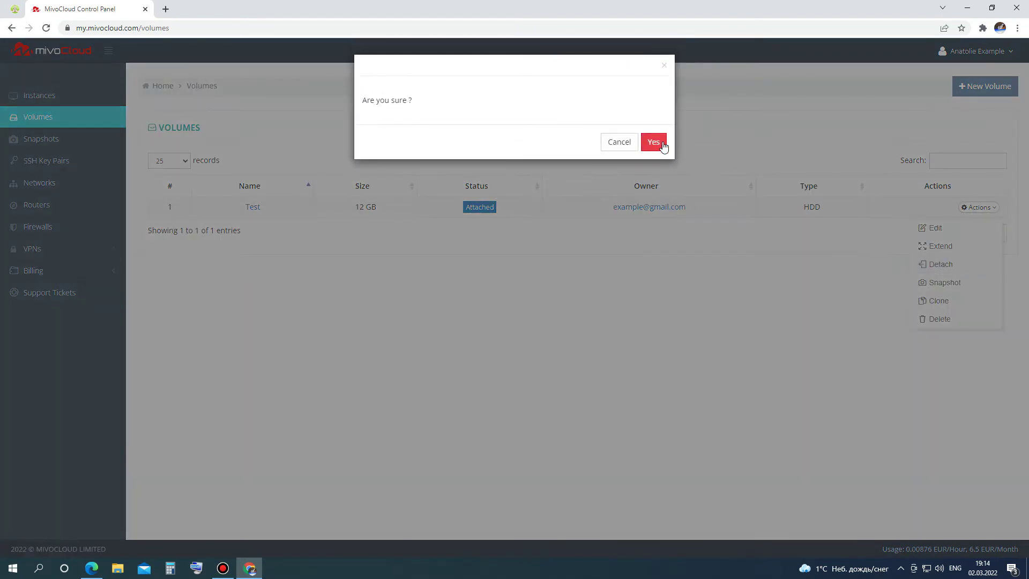
{"action": "left_click", "coordinate": [662, 144]}
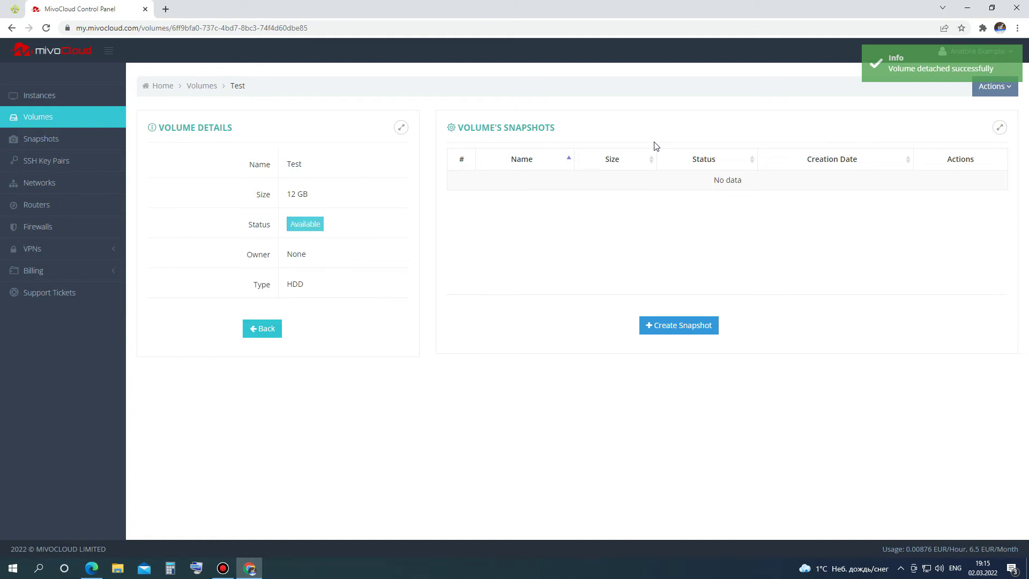
{"action": "left_click", "coordinate": [63, 124]}
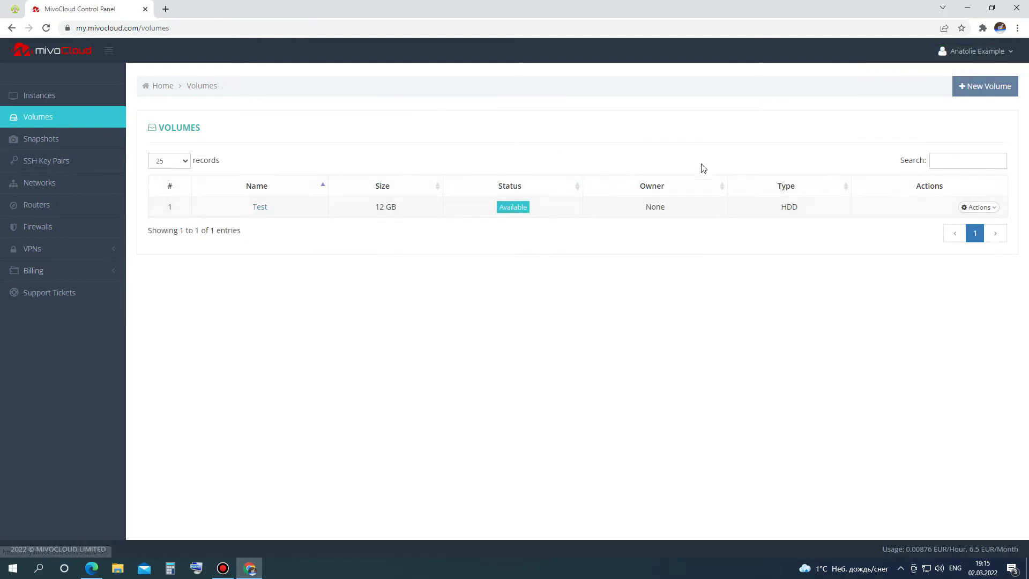
Step: Clone the Test volume as CloneTest with type HDD and return to the volumes list
{"action": "left_click", "coordinate": [995, 208]}
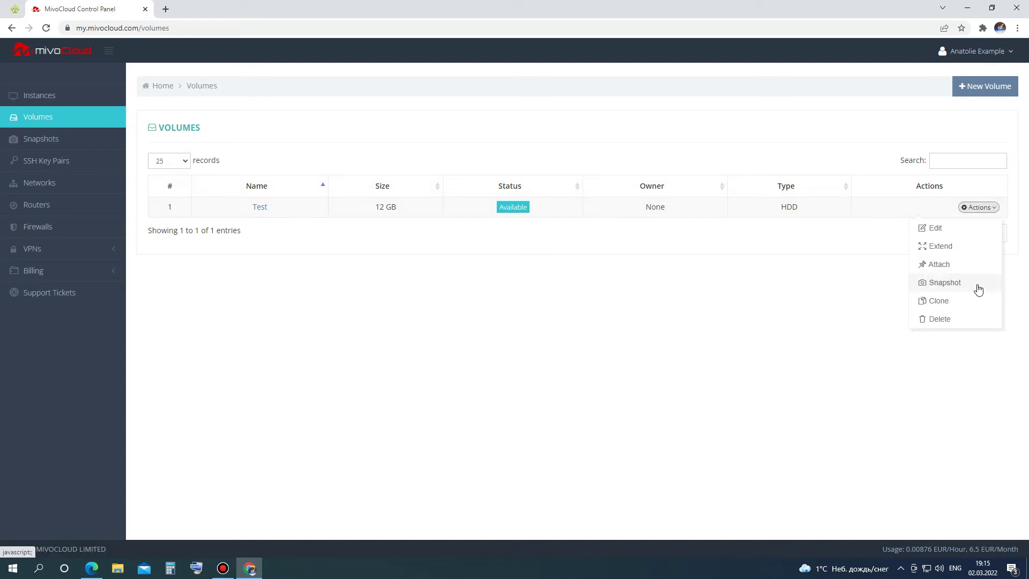
{"action": "left_click", "coordinate": [970, 305]}
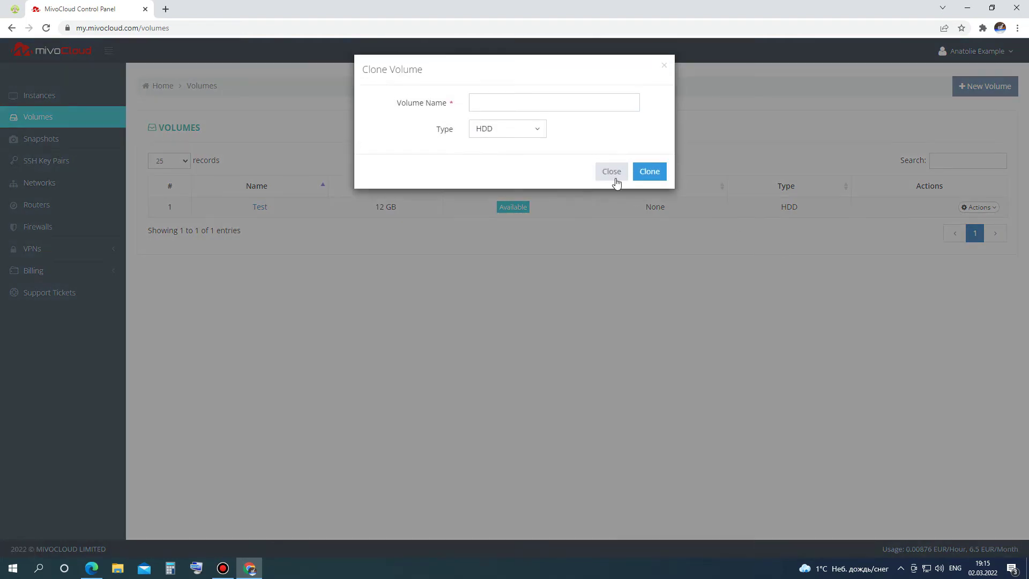
{"action": "left_click", "coordinate": [579, 109]}
{"action": "type", "text": "Clo"}
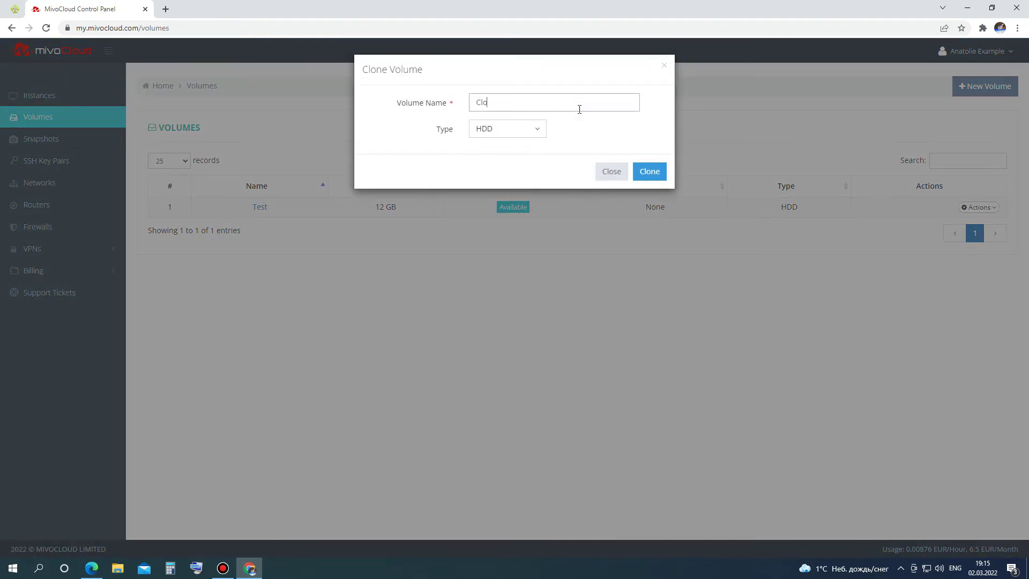
{"action": "type", "text": "neTest"}
{"action": "left_click", "coordinate": [532, 133]}
{"action": "left_click", "coordinate": [530, 129]}
{"action": "left_click", "coordinate": [654, 173]}
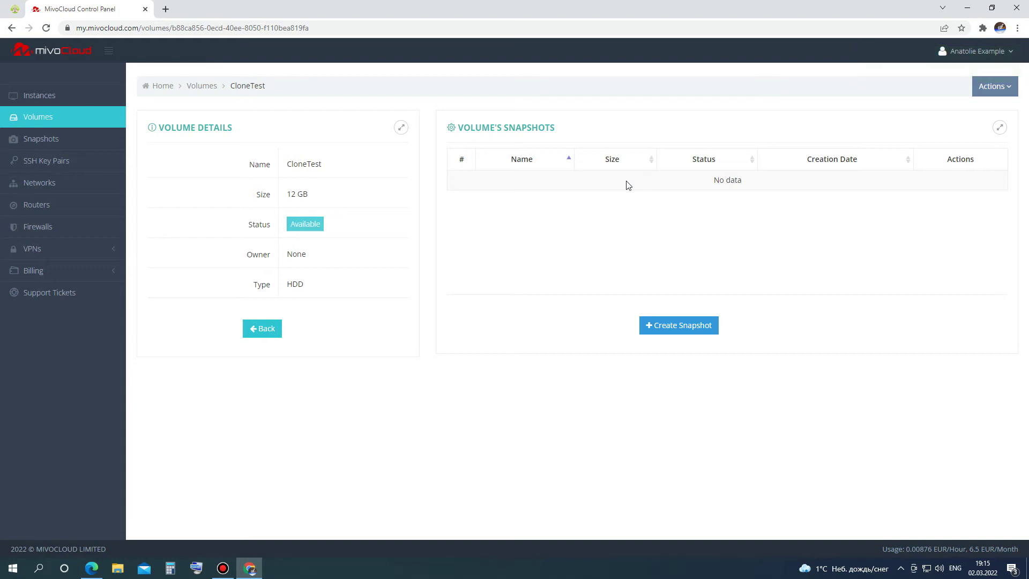
{"action": "left_click", "coordinate": [260, 329]}
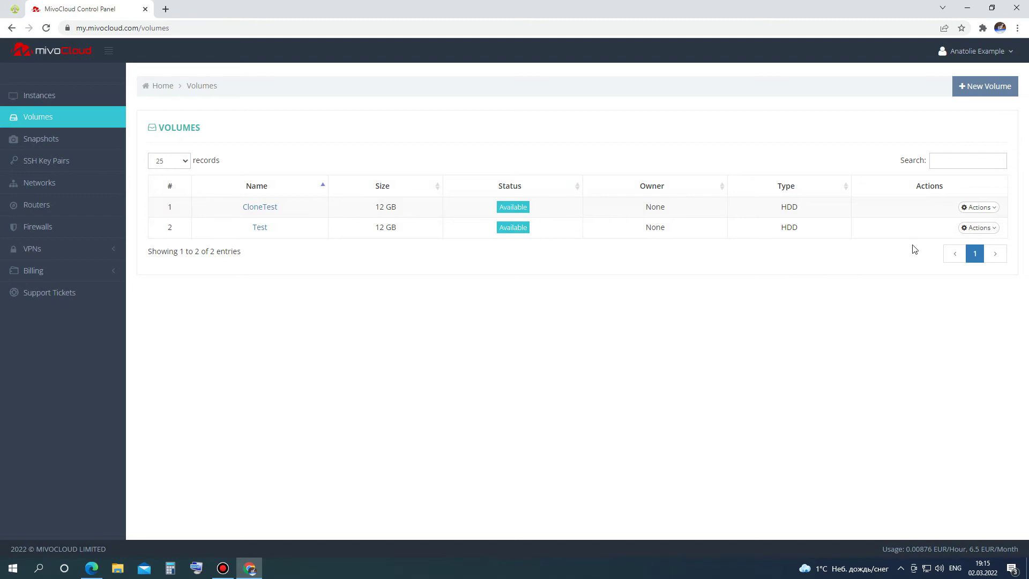
Step: Attach the CloneTest volume to the preselected instance and return to the volumes list
{"action": "left_click", "coordinate": [995, 228]}
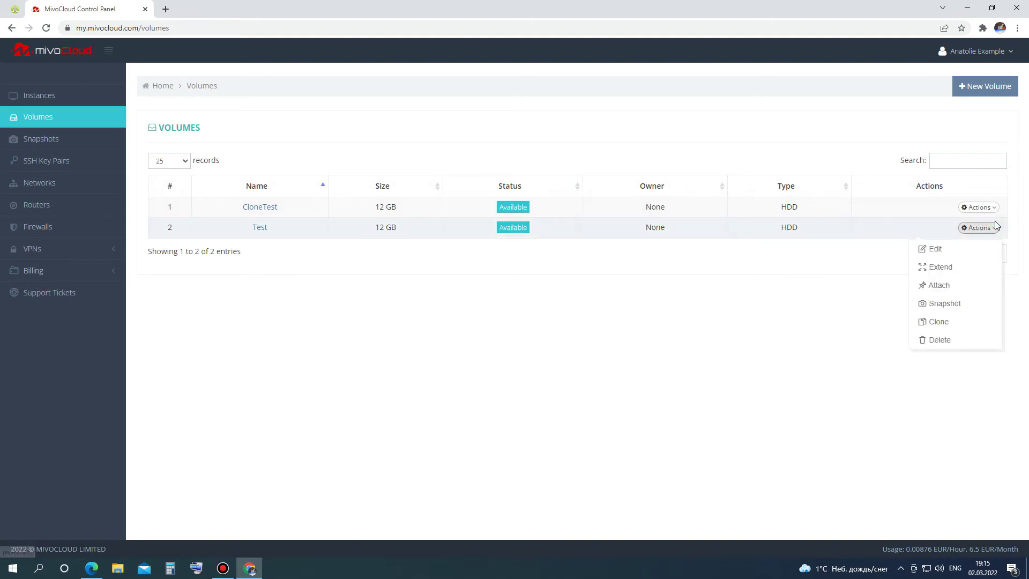
{"action": "left_click", "coordinate": [993, 213]}
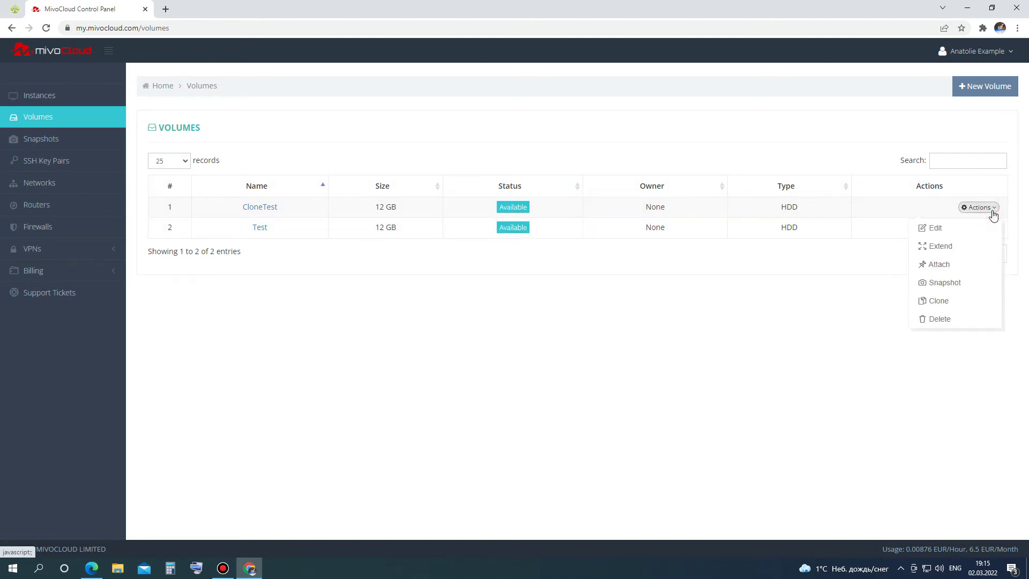
{"action": "left_click", "coordinate": [932, 266]}
{"action": "left_click", "coordinate": [647, 146]}
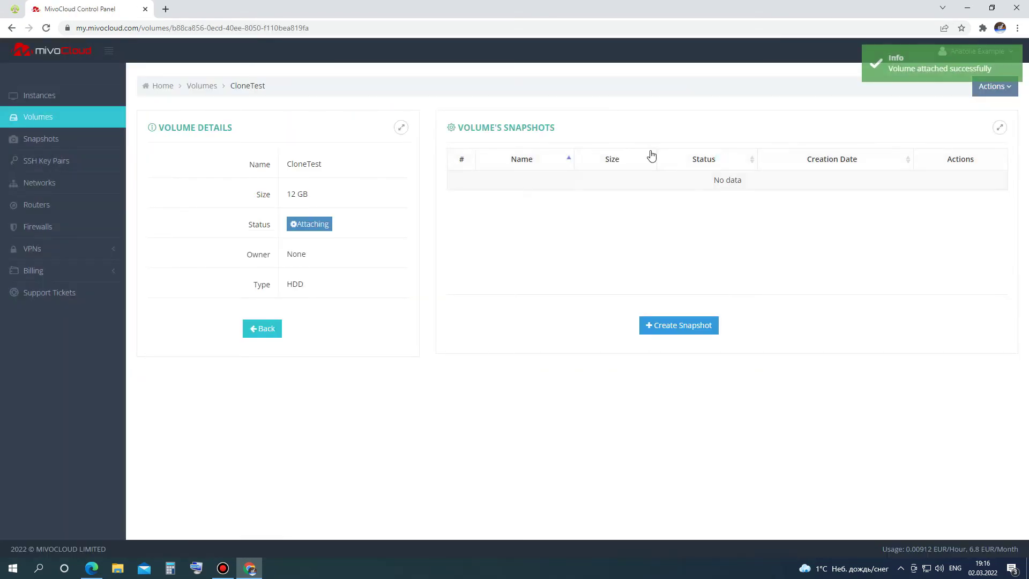
{"action": "left_click", "coordinate": [255, 334]}
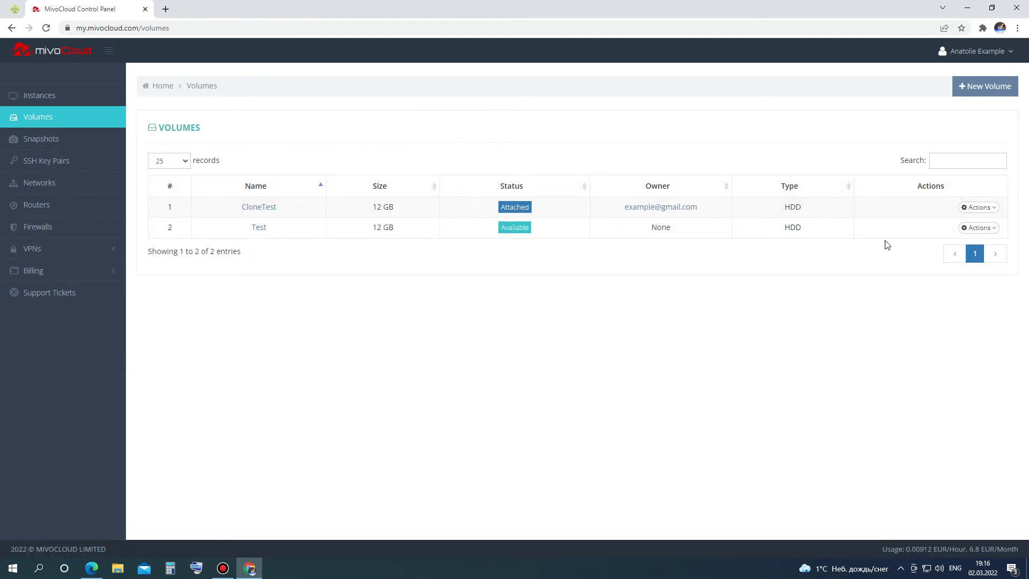
Step: Attach the Test volume to the preselected instance and return to the volumes list
{"action": "left_click", "coordinate": [979, 228]}
{"action": "left_click", "coordinate": [981, 284]}
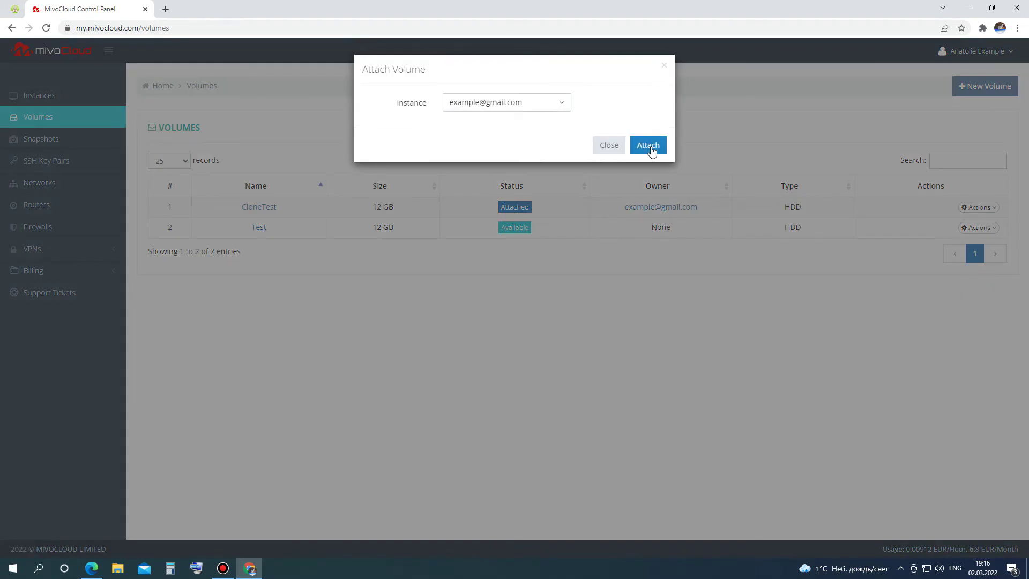
{"action": "left_click", "coordinate": [651, 149]}
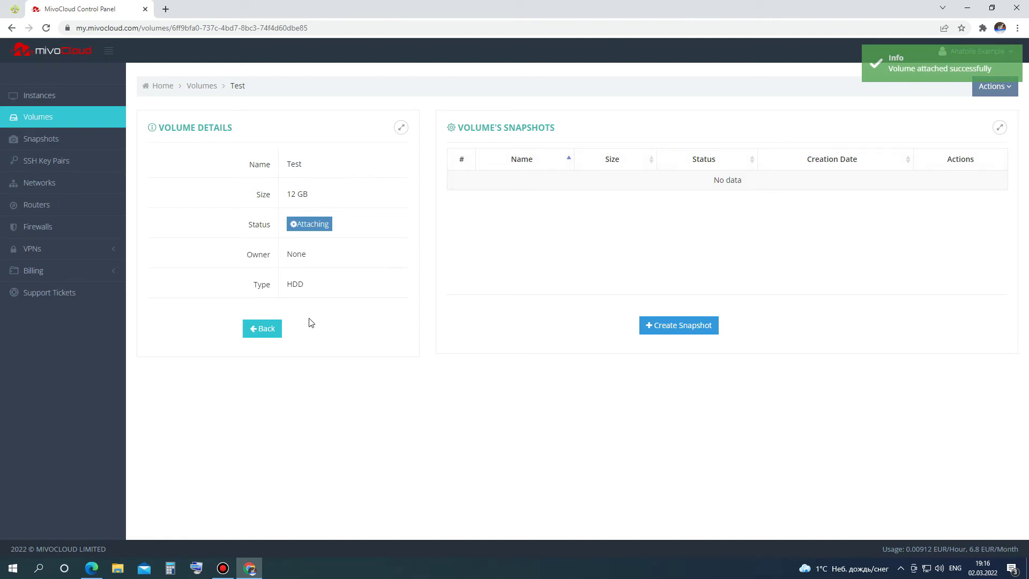
{"action": "left_click", "coordinate": [268, 334]}
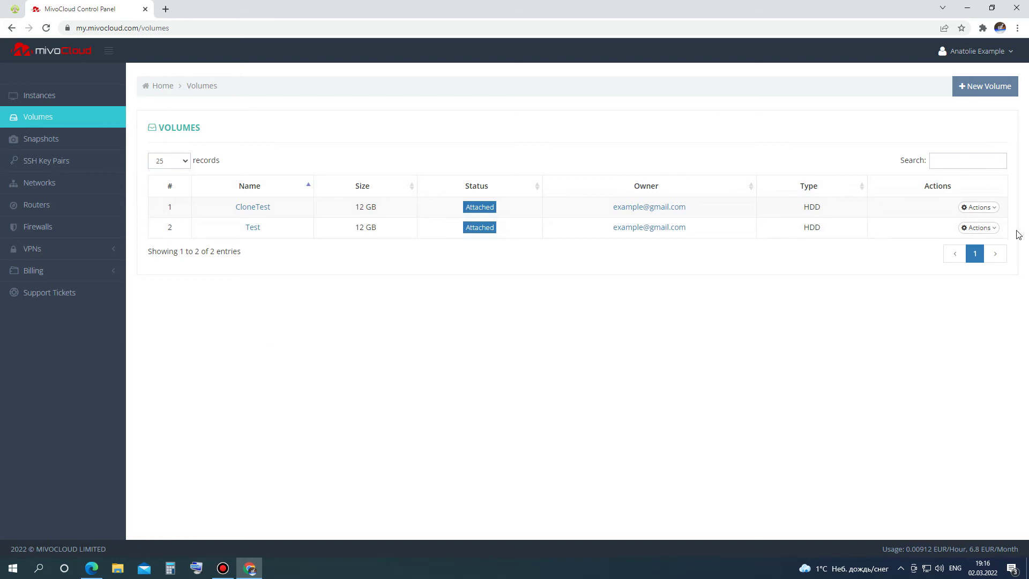
Step: Create a snapshot of the Test volume named Test with the description "first"
{"action": "left_click", "coordinate": [979, 228]}
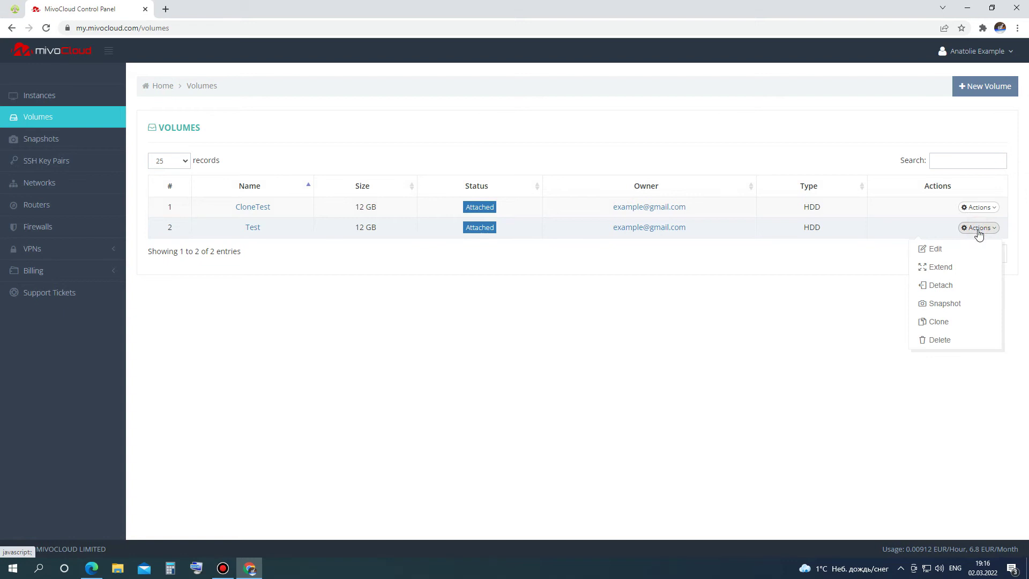
{"action": "left_click", "coordinate": [954, 303]}
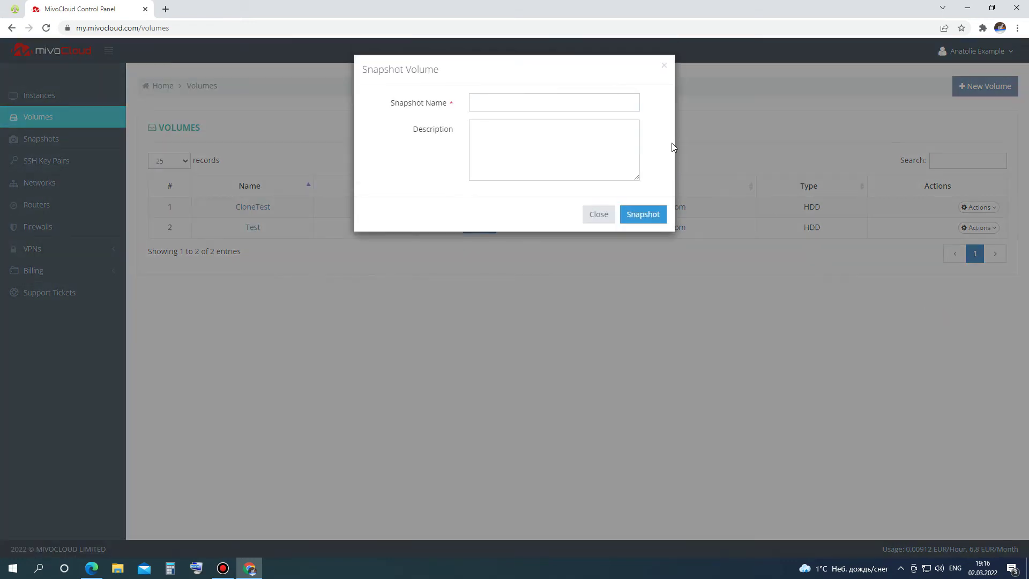
{"action": "left_click", "coordinate": [600, 102]}
{"action": "type", "text": "Test"}
{"action": "left_click", "coordinate": [614, 144]}
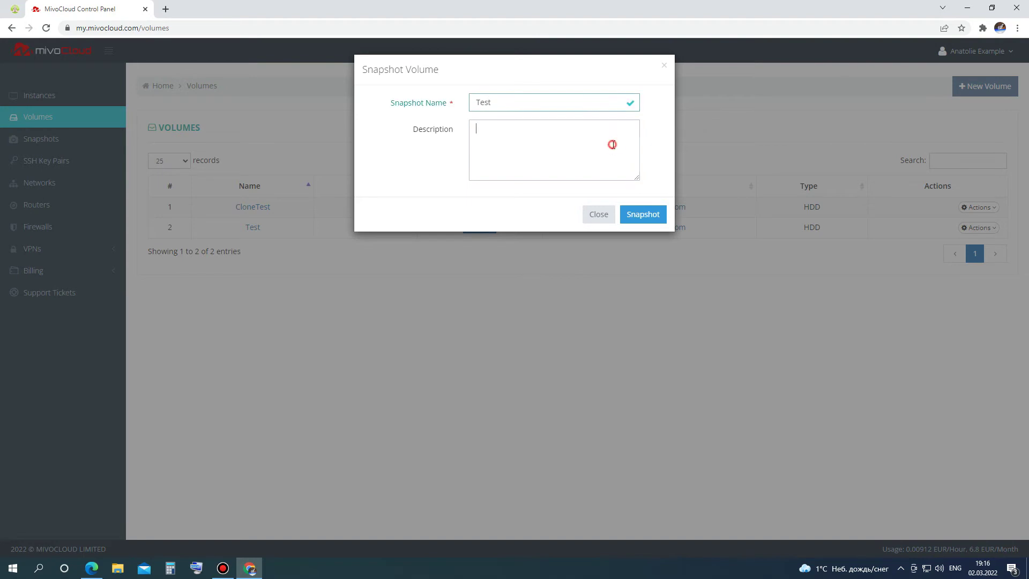
{"action": "type", "text": "first"}
{"action": "left_click", "coordinate": [644, 215]}
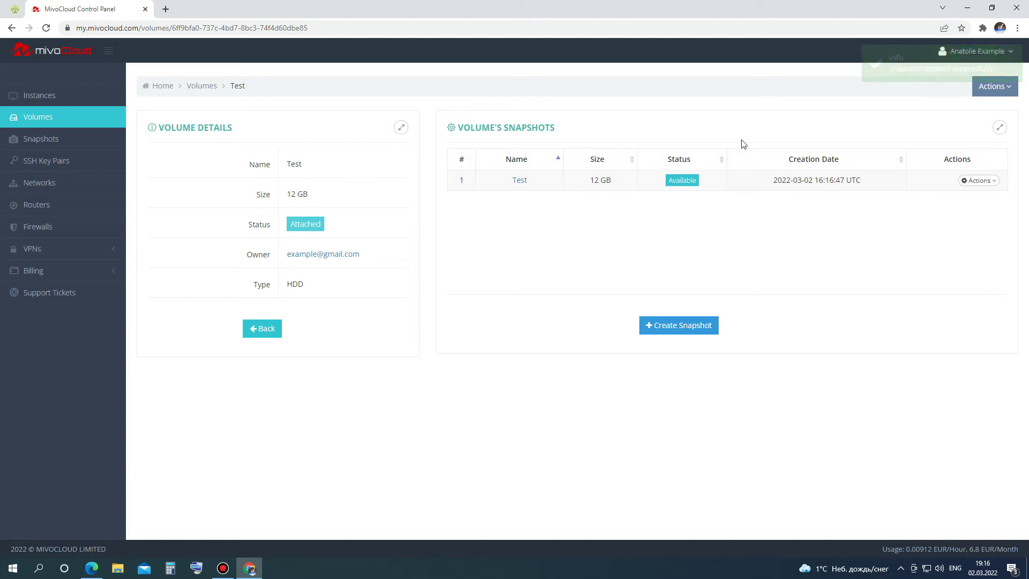
Step: Examine the form for creating a volume from the Test snapshot, close it, and check the Test volume's available actions
{"action": "left_click", "coordinate": [980, 181]}
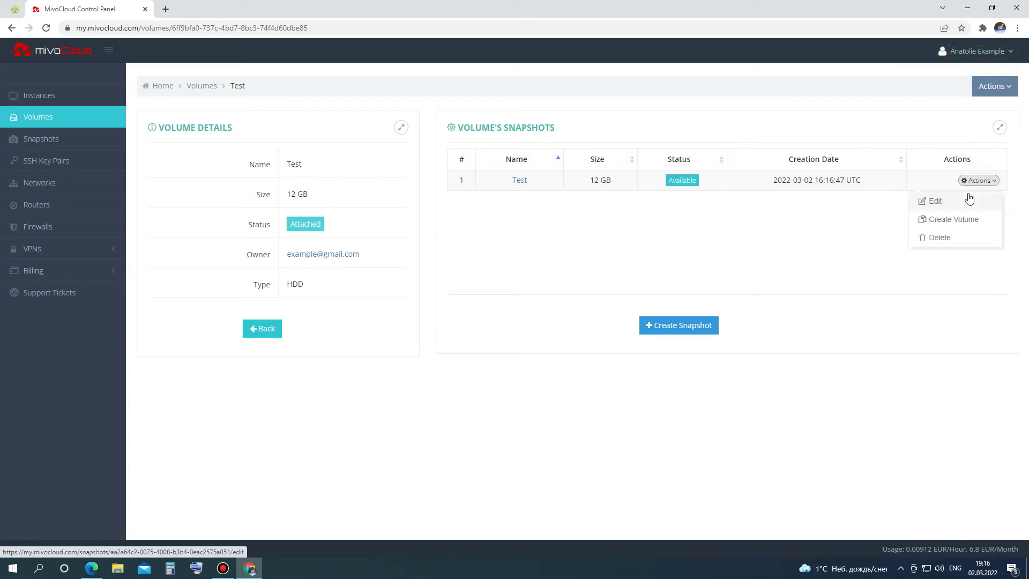
{"action": "left_click", "coordinate": [977, 221]}
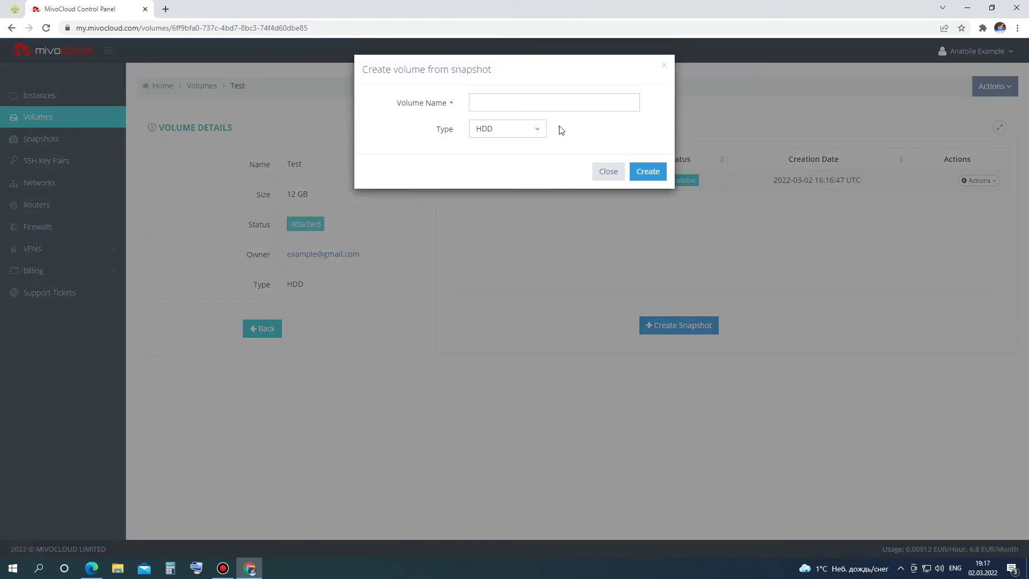
{"action": "left_click", "coordinate": [540, 128]}
{"action": "left_click", "coordinate": [541, 129]}
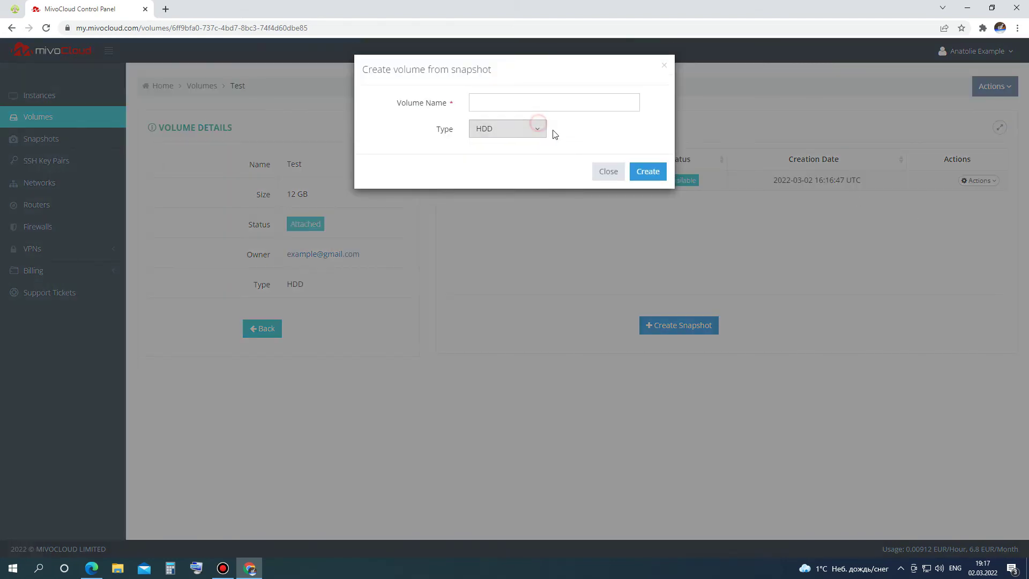
{"action": "left_click", "coordinate": [608, 172]}
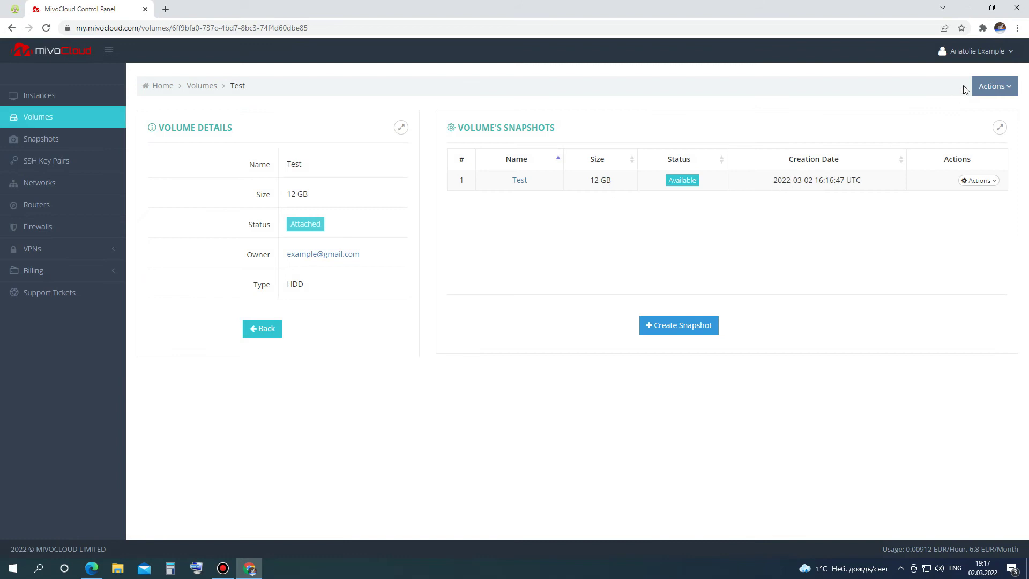
{"action": "left_click", "coordinate": [989, 89]}
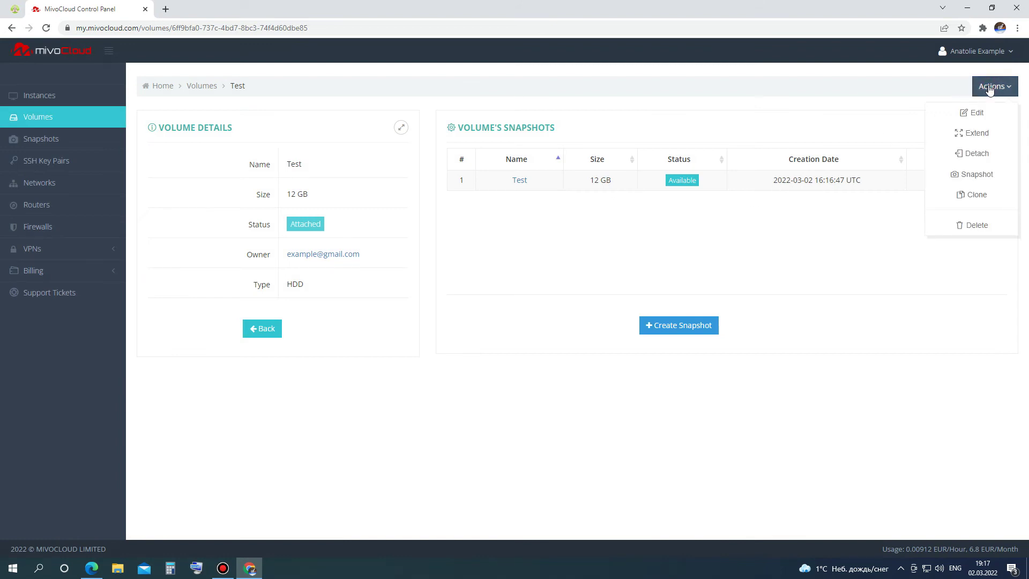
{"action": "left_click", "coordinate": [990, 88]}
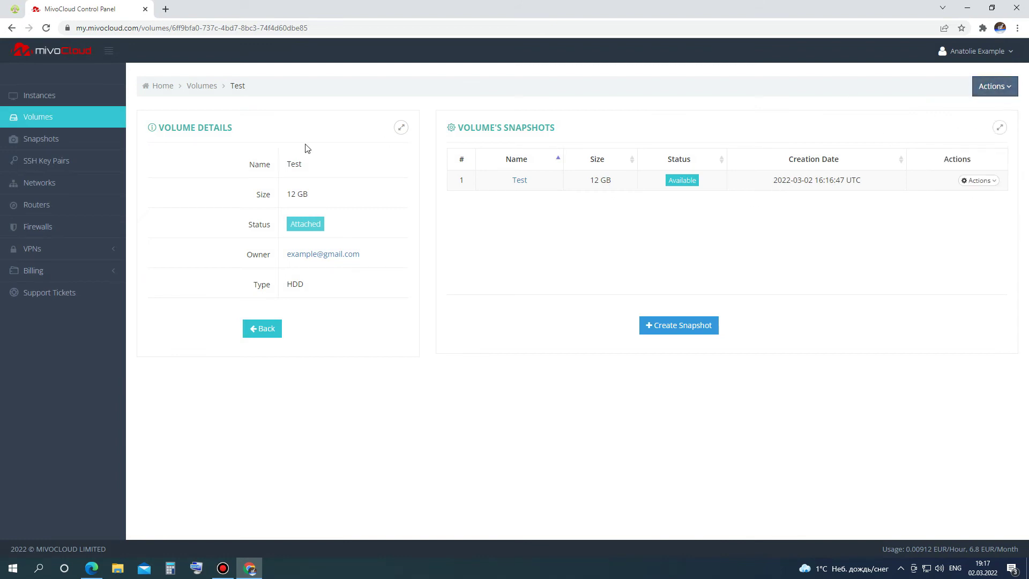
Step: Open the snapshots list and examine the Test snapshot's name, size and status
{"action": "left_click", "coordinate": [116, 132]}
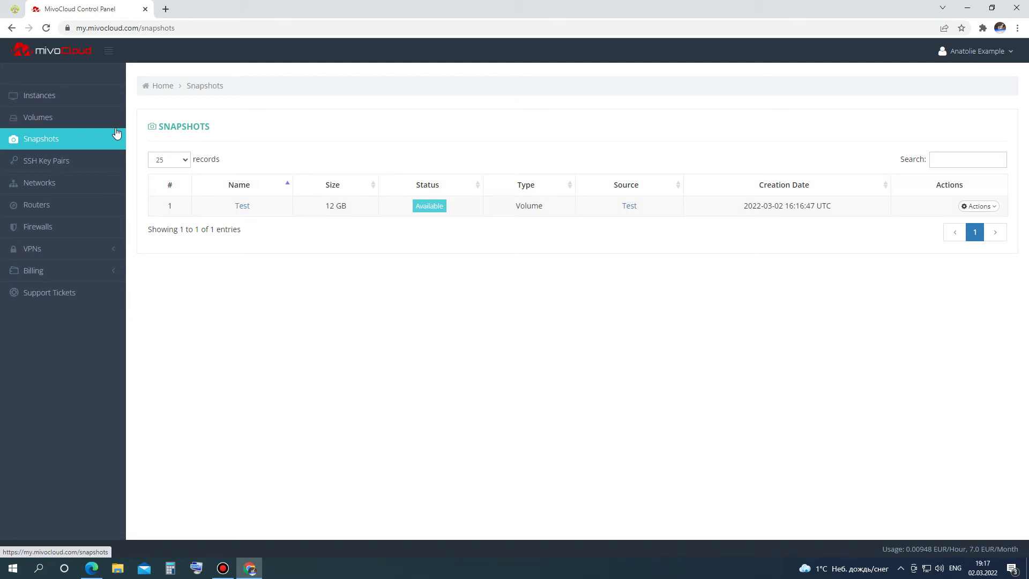
{"action": "left_click", "coordinate": [266, 202]}
{"action": "left_click_drag", "start_coordinate": [255, 209], "coordinate": [225, 208]}
{"action": "left_click_drag", "start_coordinate": [311, 213], "coordinate": [393, 209]}
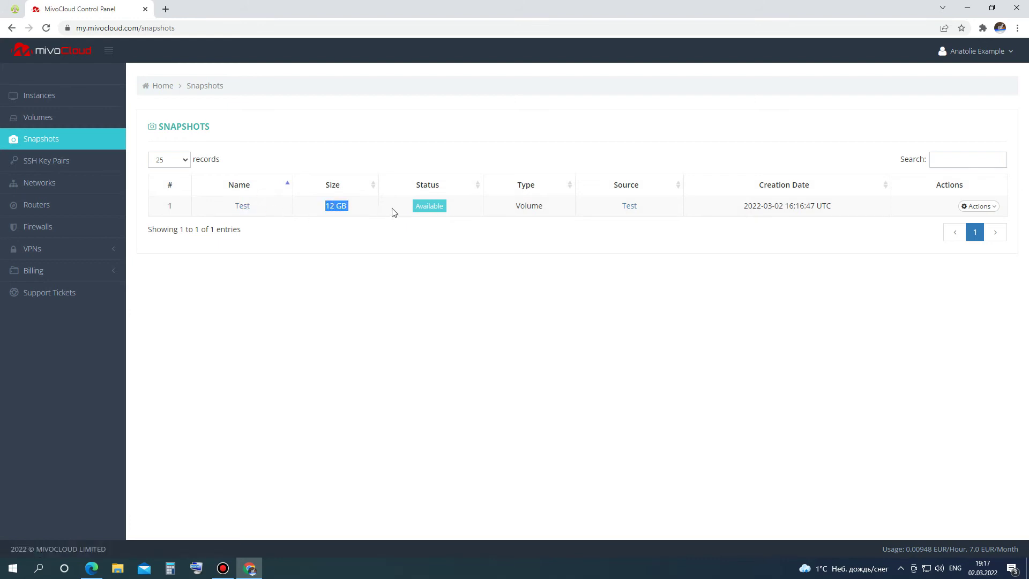
{"action": "left_click_drag", "start_coordinate": [507, 210], "coordinate": [275, 205]}
{"action": "left_click", "coordinate": [275, 205]}
Step: Create a snapshot of the running Debian instance named Tost, leaving the description empty
{"action": "left_click", "coordinate": [104, 102]}
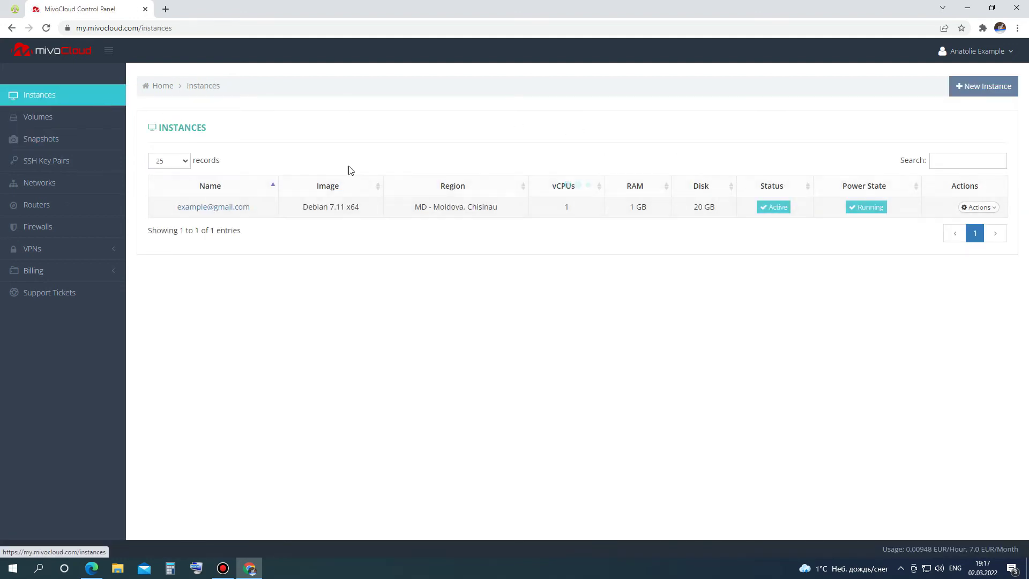
{"action": "left_click", "coordinate": [979, 209]}
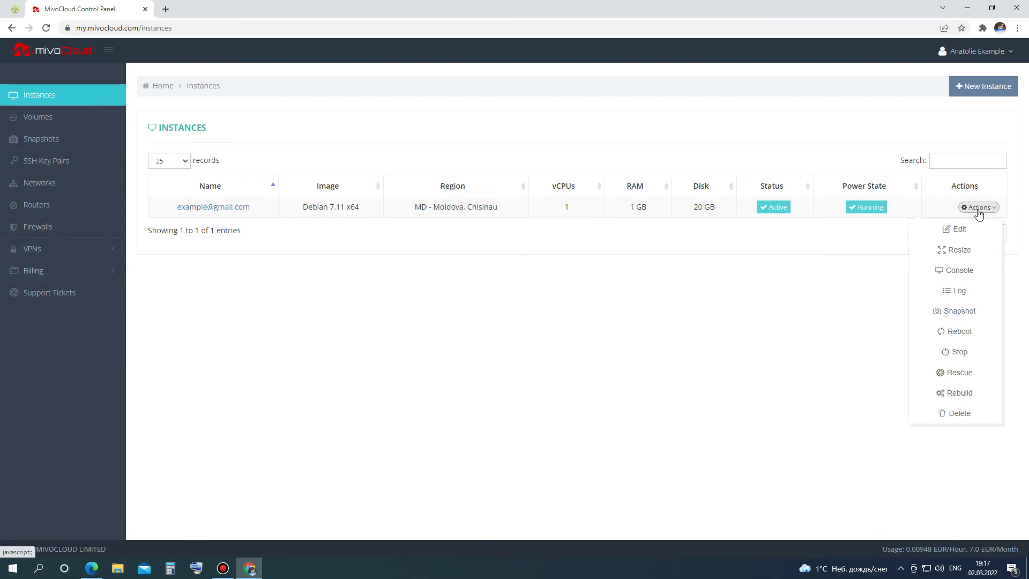
{"action": "left_click", "coordinate": [978, 312]}
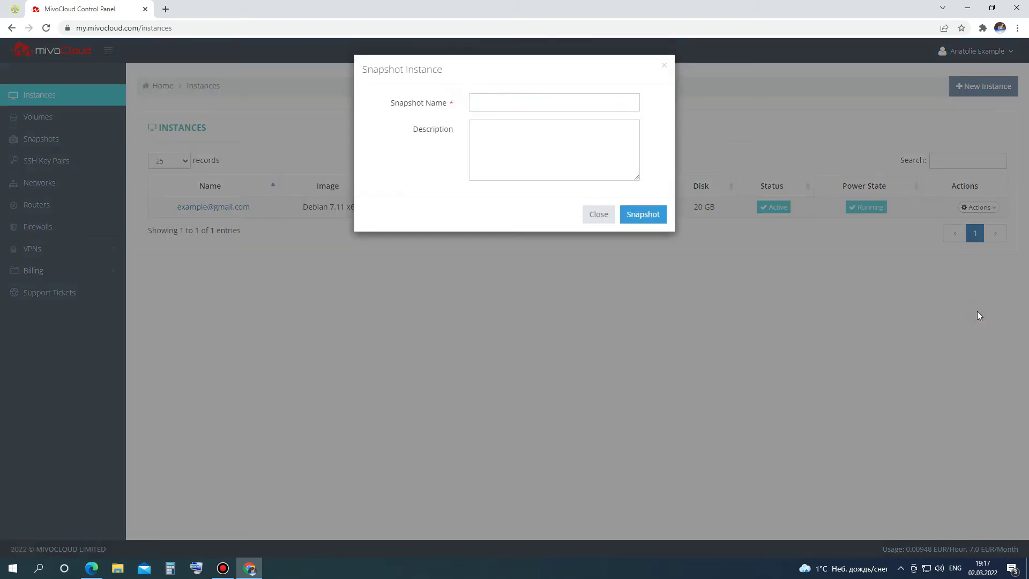
{"action": "left_click", "coordinate": [597, 97]}
{"action": "type", "text": "Tost"}
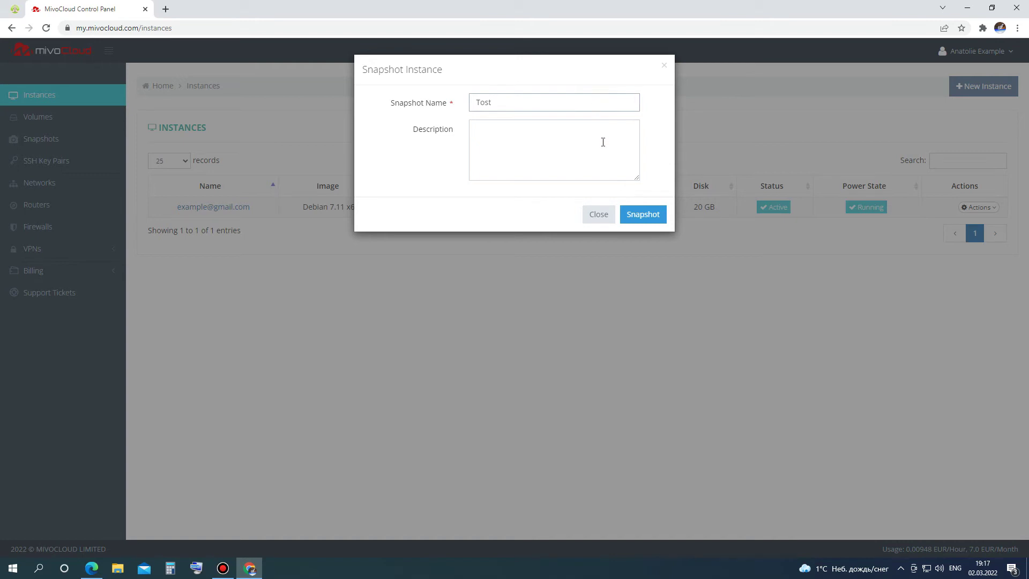
{"action": "left_click", "coordinate": [638, 216]}
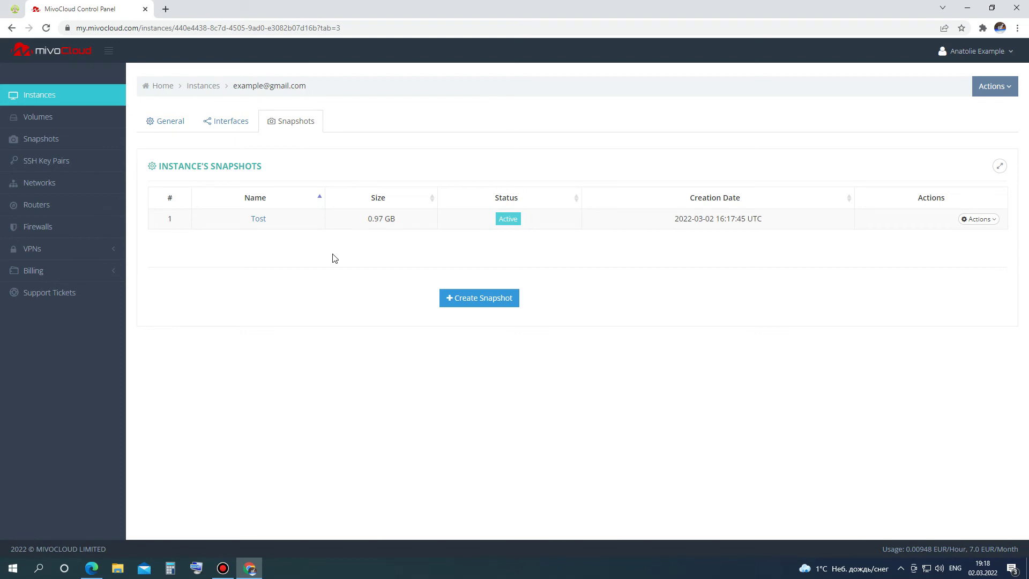
Step: Return to the snapshots list and check which actions are available for the Tost image snapshot
{"action": "left_click", "coordinate": [96, 136]}
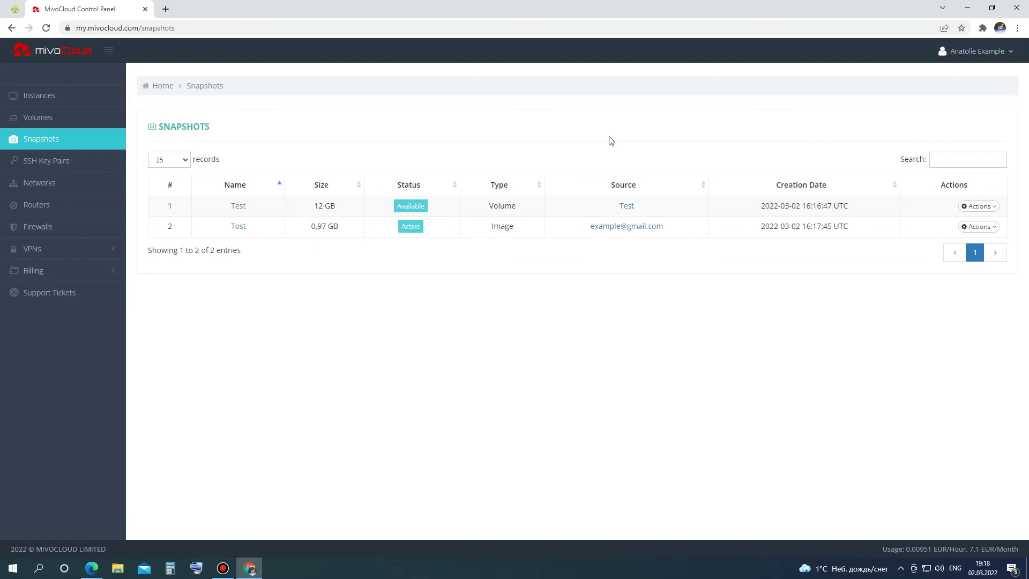
{"action": "left_click", "coordinate": [985, 228]}
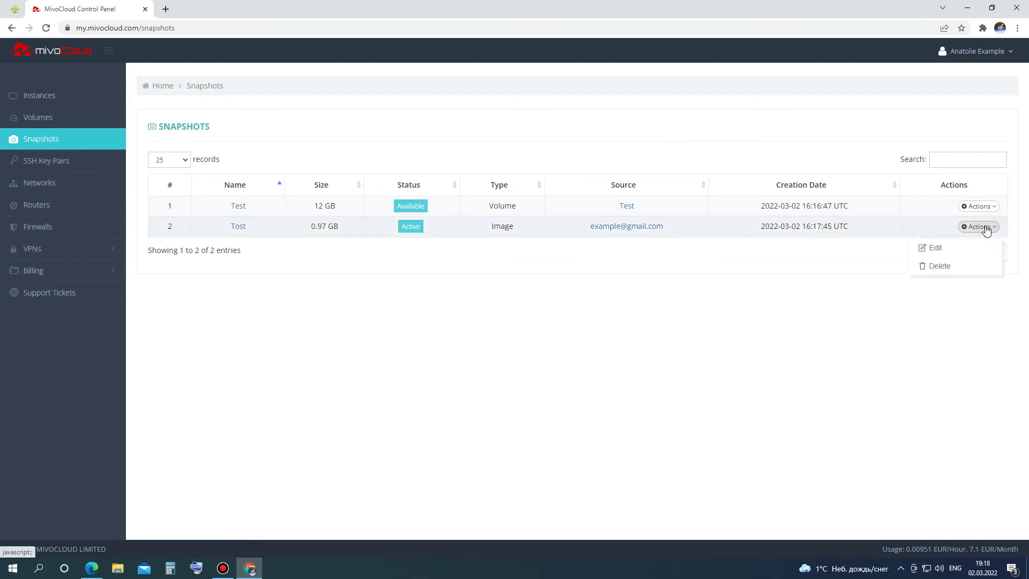
{"action": "left_click", "coordinate": [986, 229]}
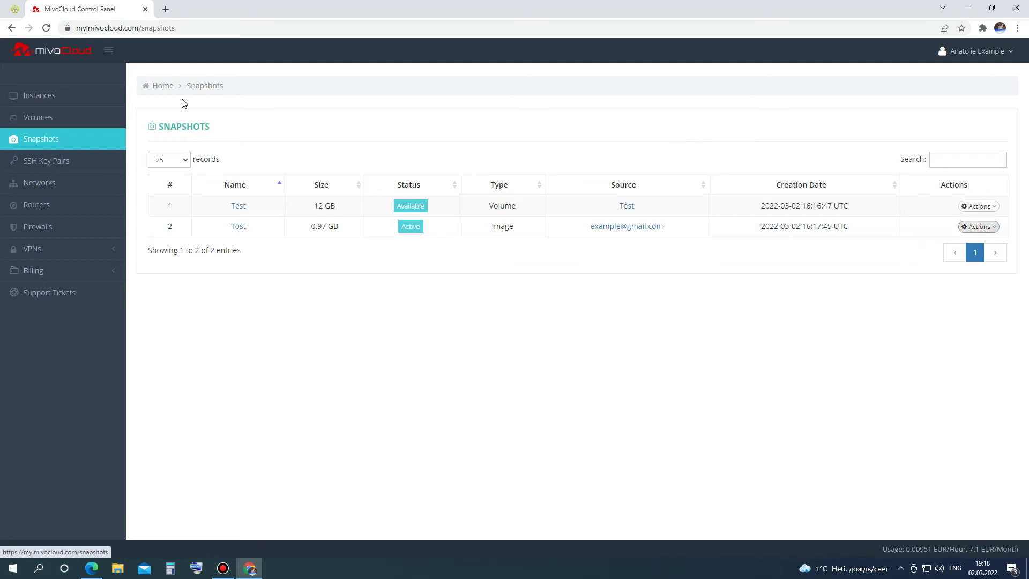
Step: Generate a new SSH key pair named Key and view its details before returning to the key pairs list
{"action": "left_click", "coordinate": [101, 170]}
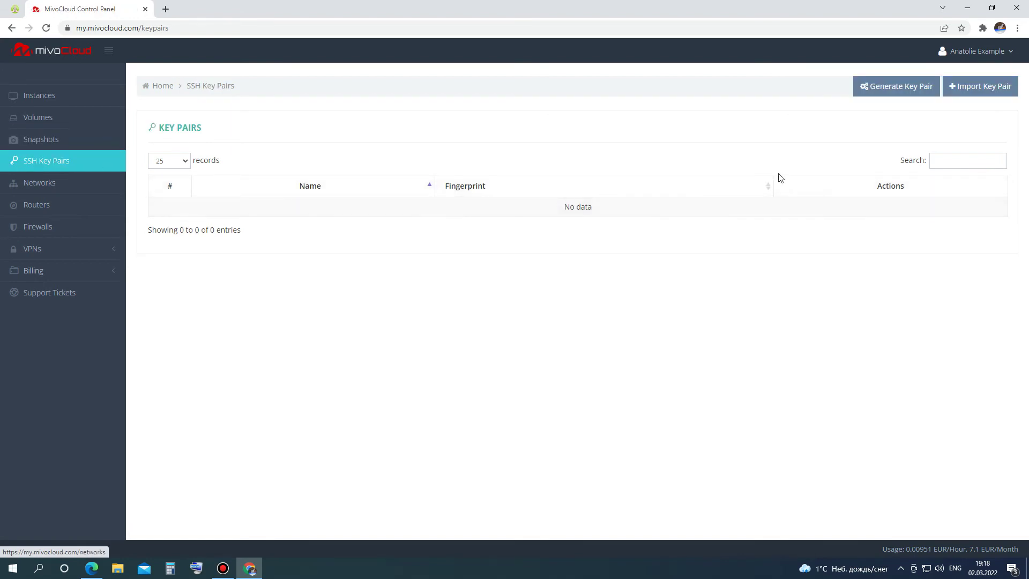
{"action": "left_click", "coordinate": [909, 91]}
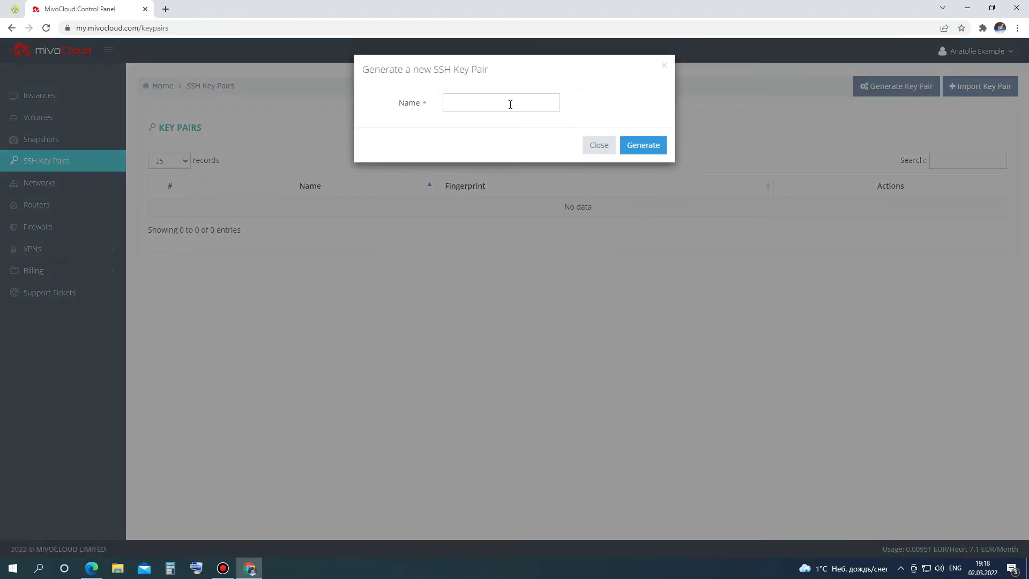
{"action": "left_click", "coordinate": [510, 104]}
{"action": "type", "text": "Key"}
{"action": "left_click", "coordinate": [644, 145]}
{"action": "left_click", "coordinate": [643, 145]}
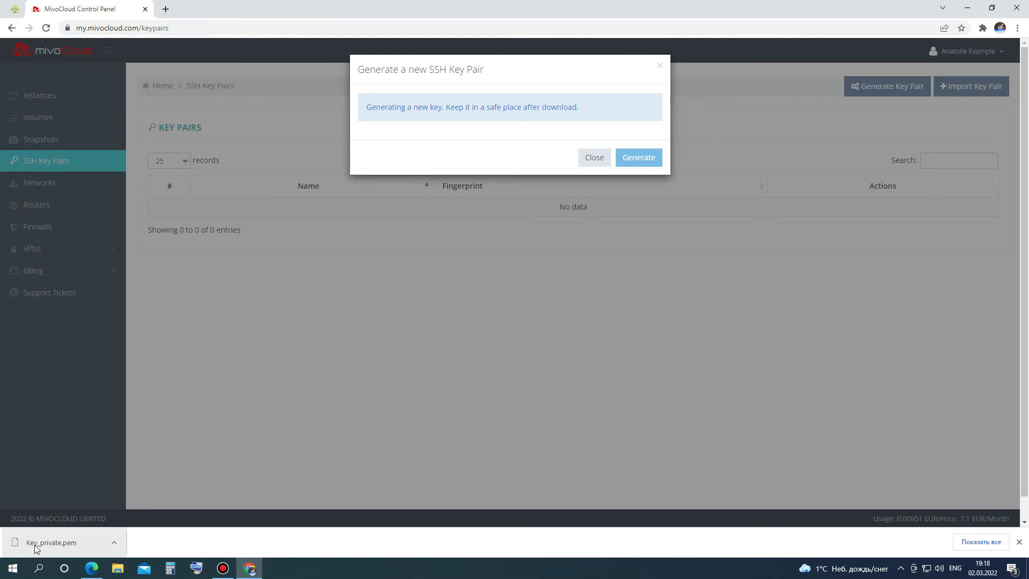
{"action": "left_click", "coordinate": [592, 159]}
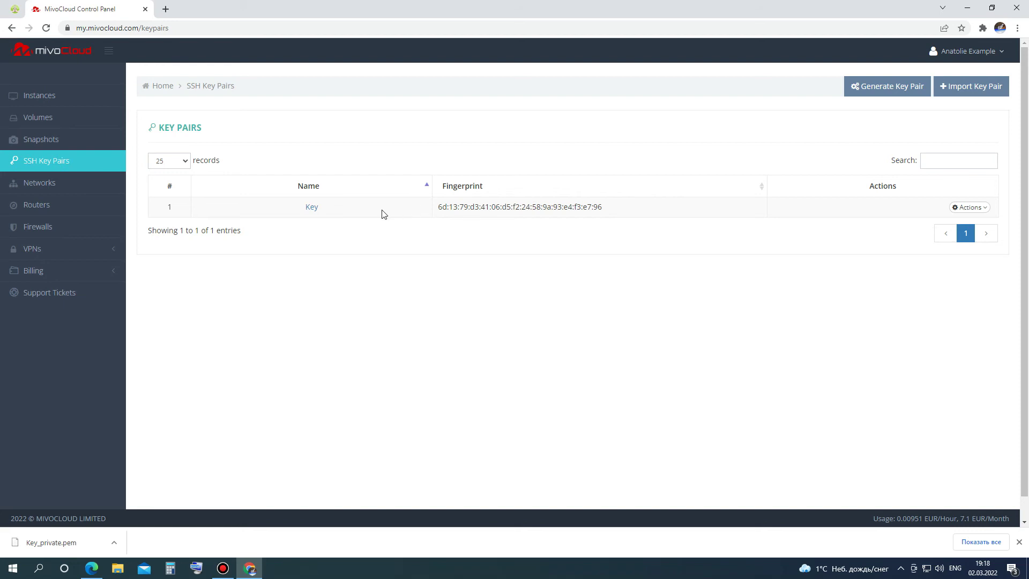
{"action": "left_click", "coordinate": [312, 207]}
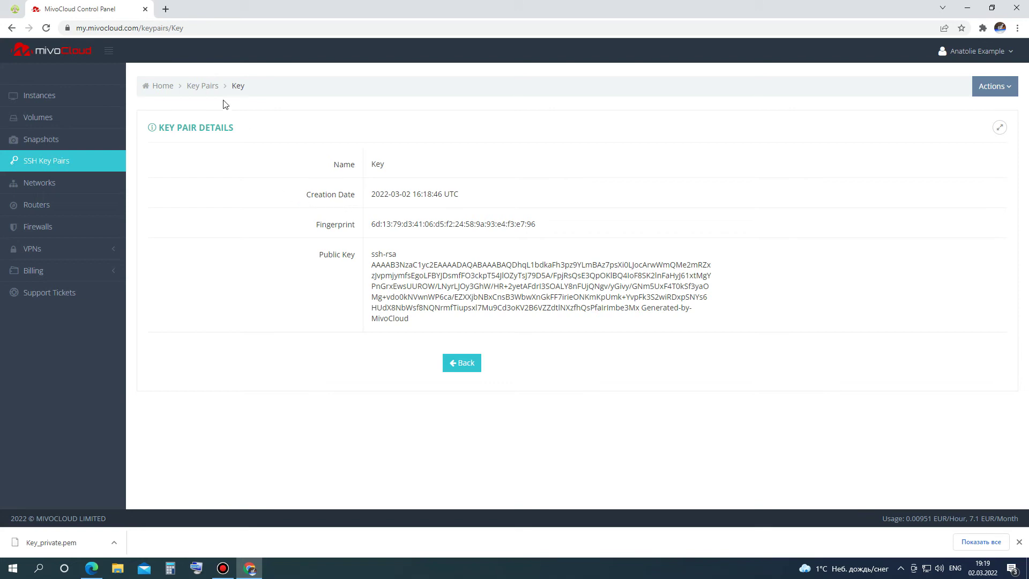
{"action": "left_click", "coordinate": [212, 91]}
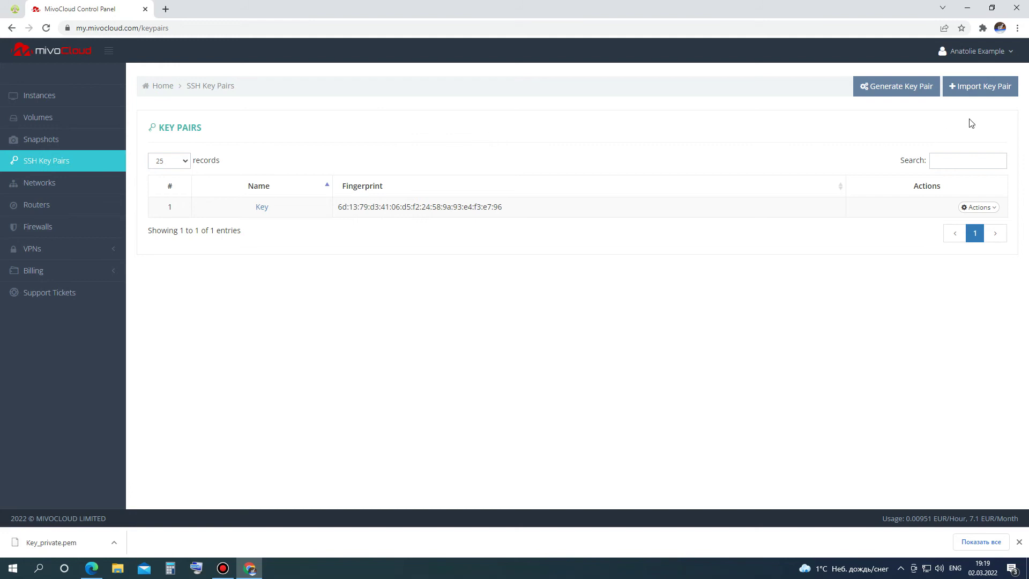
Step: Try to import a key pair named Test with the public key text "Here you write in Key pair that was generated by your friend"
{"action": "left_click", "coordinate": [978, 87]}
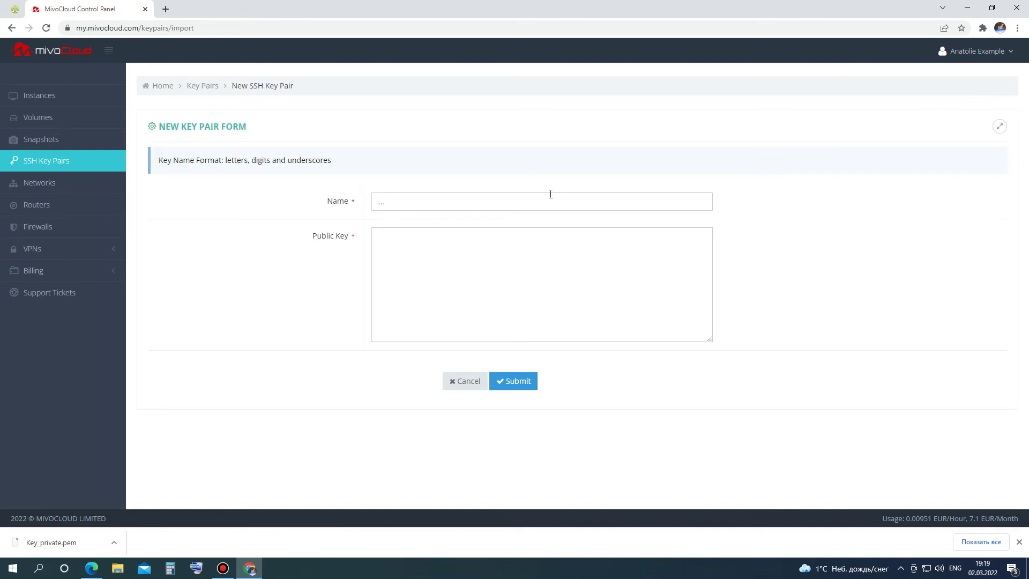
{"action": "left_click", "coordinate": [449, 269]}
{"action": "left_click", "coordinate": [433, 200]}
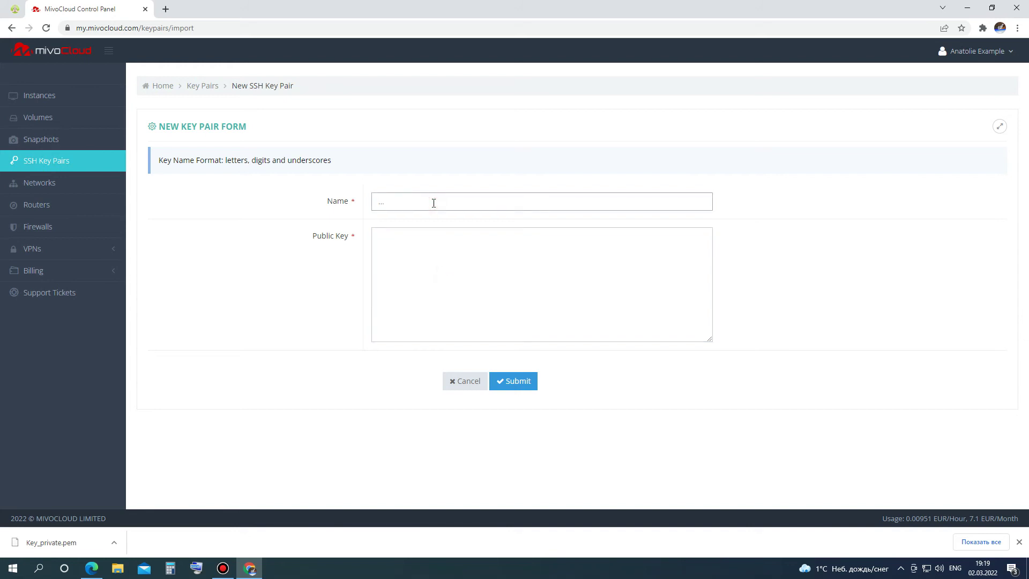
{"action": "type", "text": "Test"}
{"action": "left_click", "coordinate": [430, 240]}
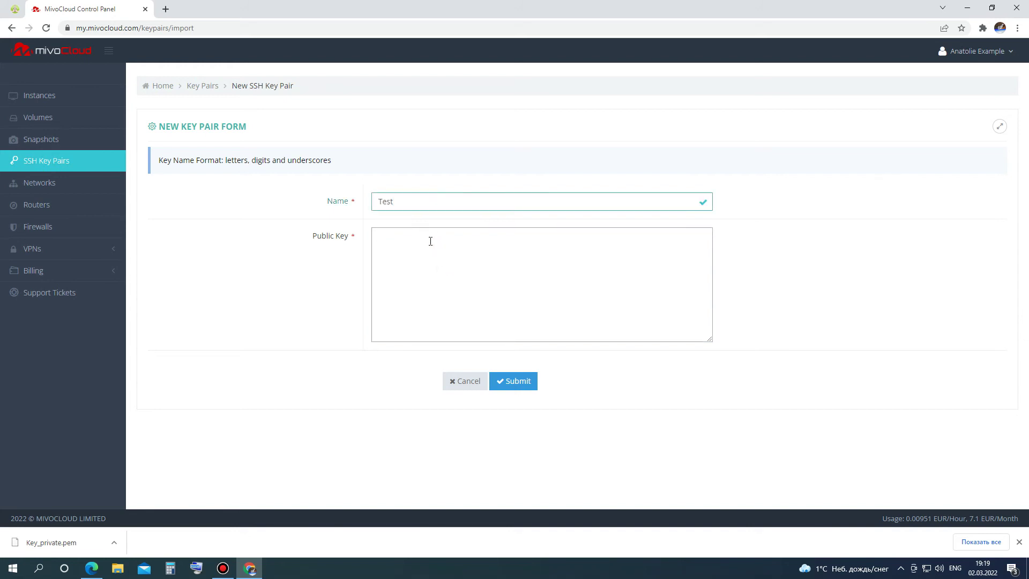
{"action": "type", "text": "Here you write in Key pair that was generated by your friend"}
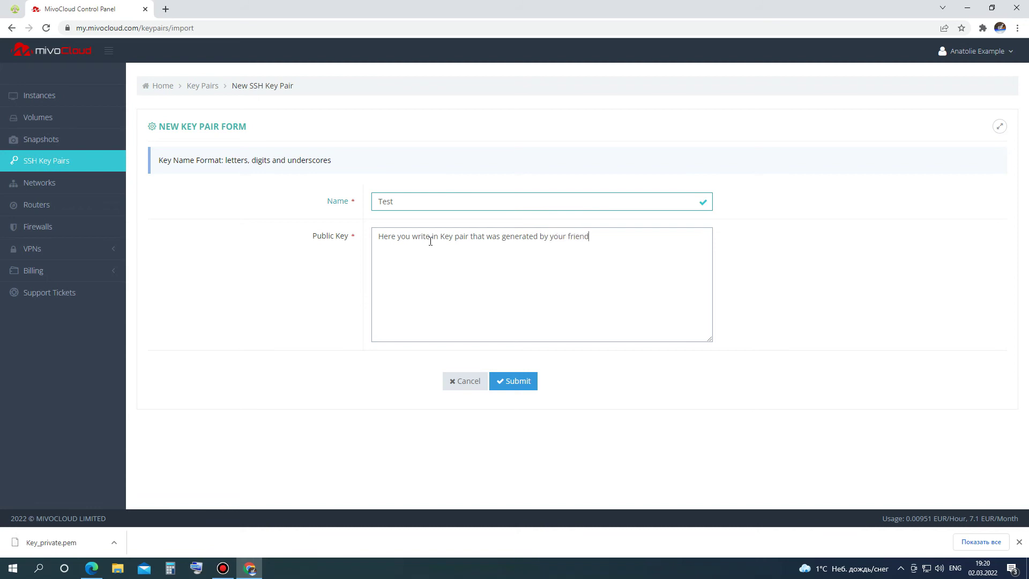
{"action": "left_click", "coordinate": [523, 383]}
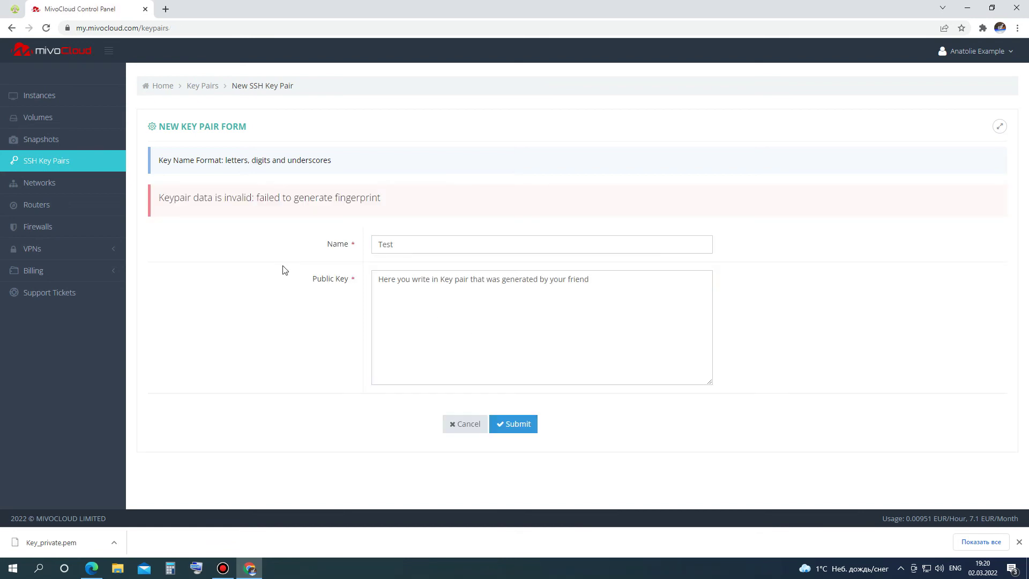
{"action": "left_click", "coordinate": [456, 429]}
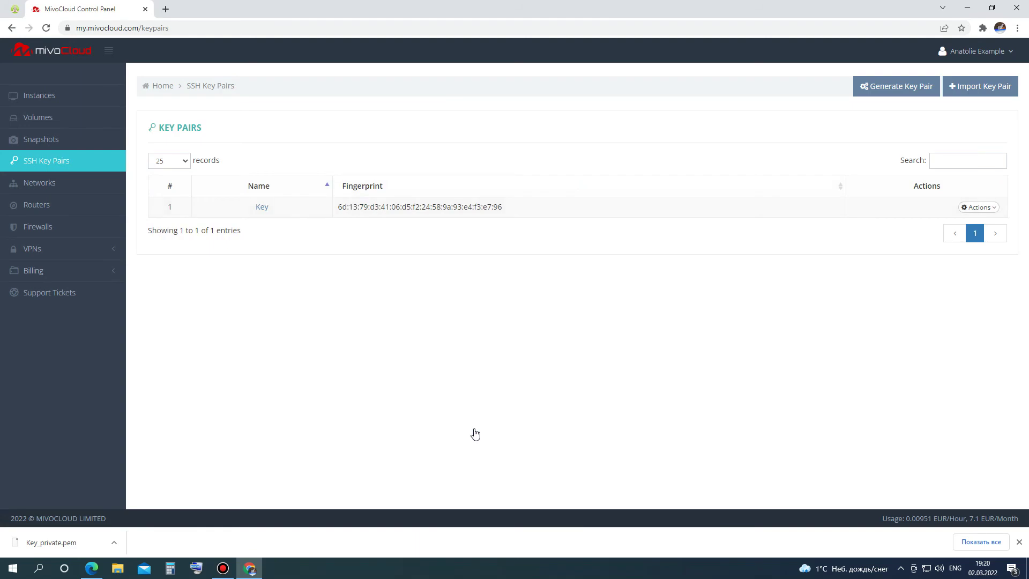
Step: Start a new instance with the Ubuntu 16 x64 image, look through the application and snapshot images, and continue to the resources stage
{"action": "left_click", "coordinate": [91, 102]}
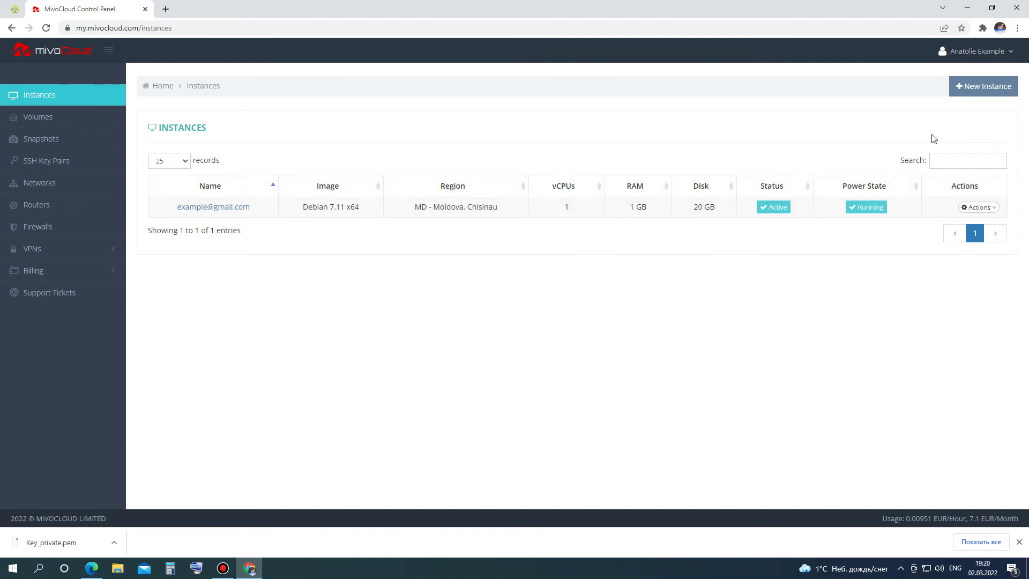
{"action": "left_click", "coordinate": [994, 93]}
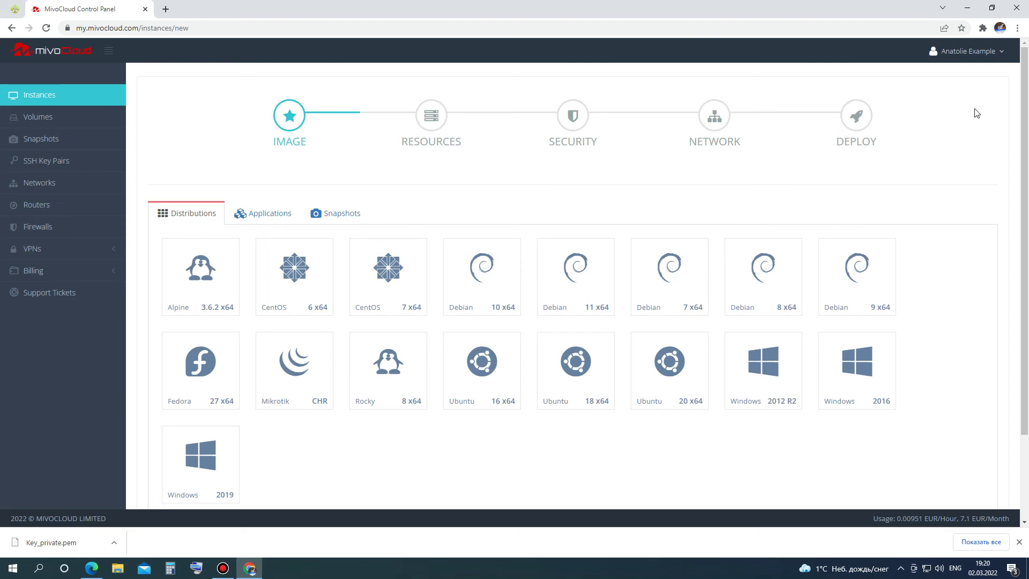
{"action": "left_click", "coordinate": [460, 383]}
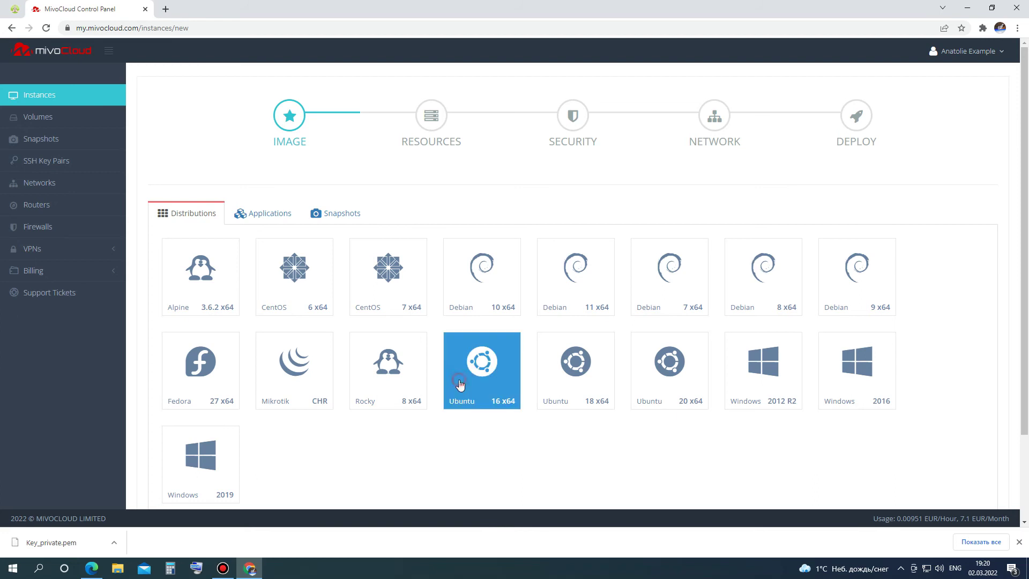
{"action": "scroll", "coordinate": [461, 384], "scroll_direction": "down", "scroll_amount": 2}
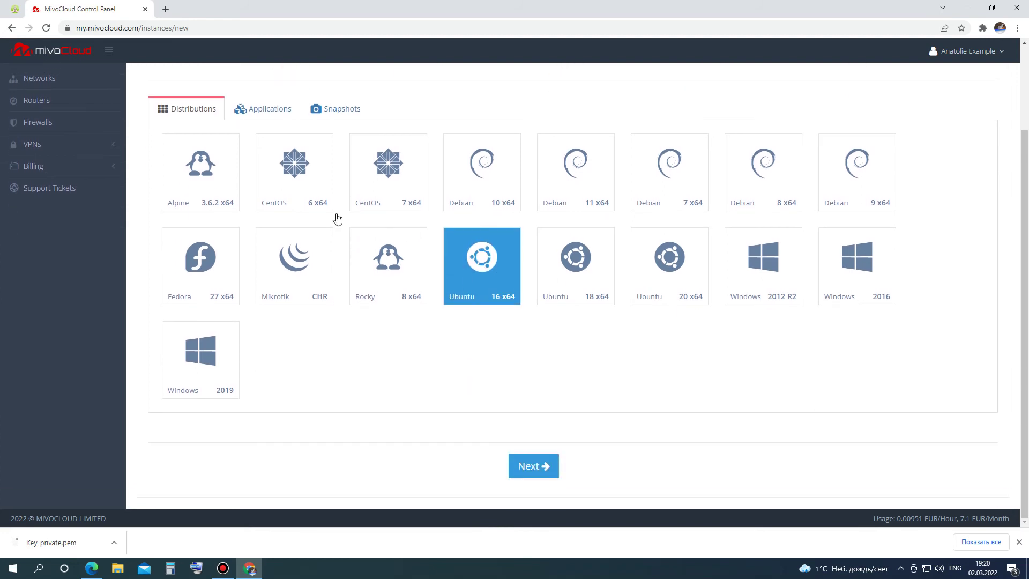
{"action": "left_click", "coordinate": [273, 108]}
{"action": "left_click", "coordinate": [344, 212]}
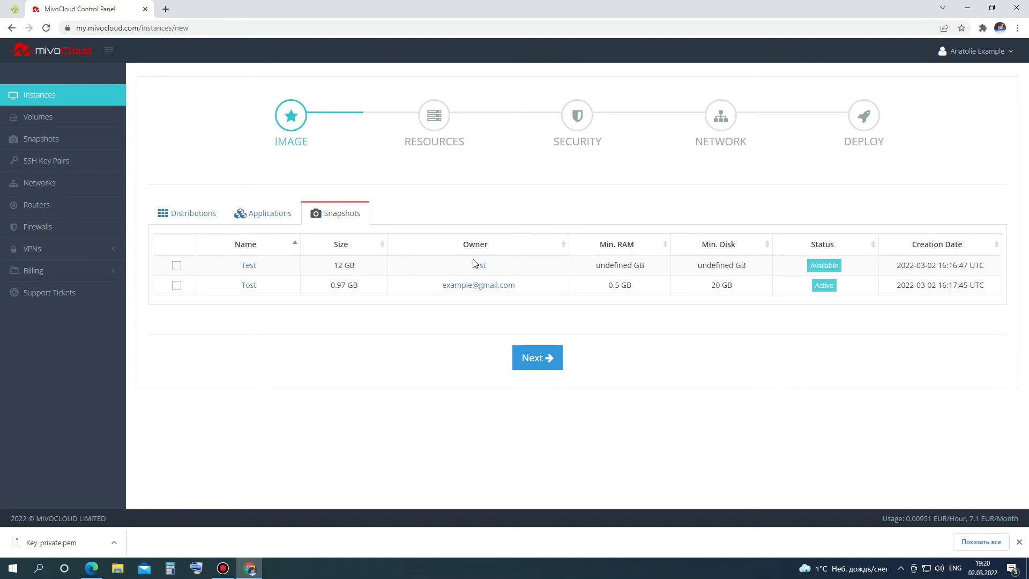
{"action": "left_click", "coordinate": [538, 359]}
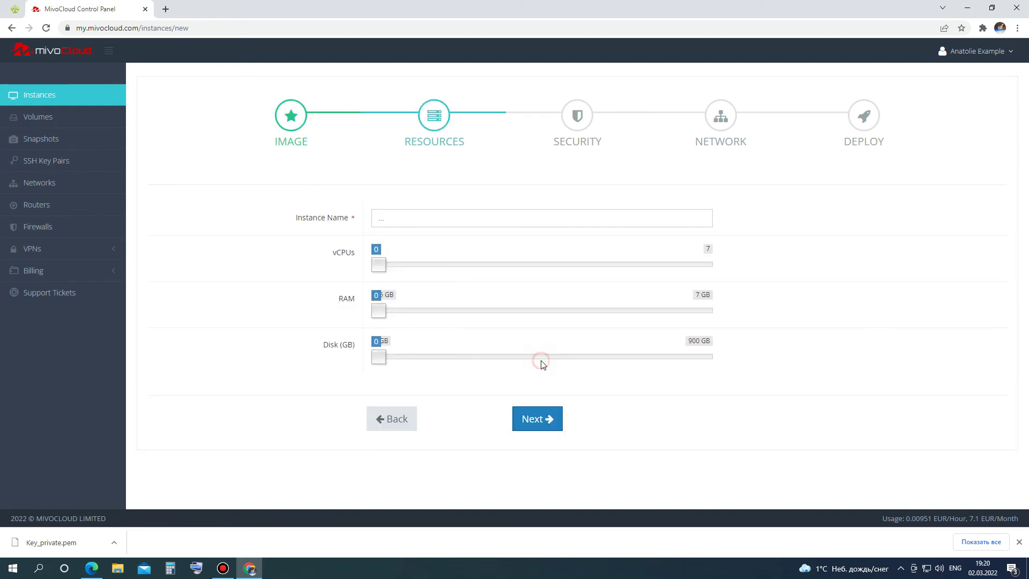
Step: Name the new instance Test, keep the default resources, and continue to the security settings
{"action": "left_click", "coordinate": [503, 222]}
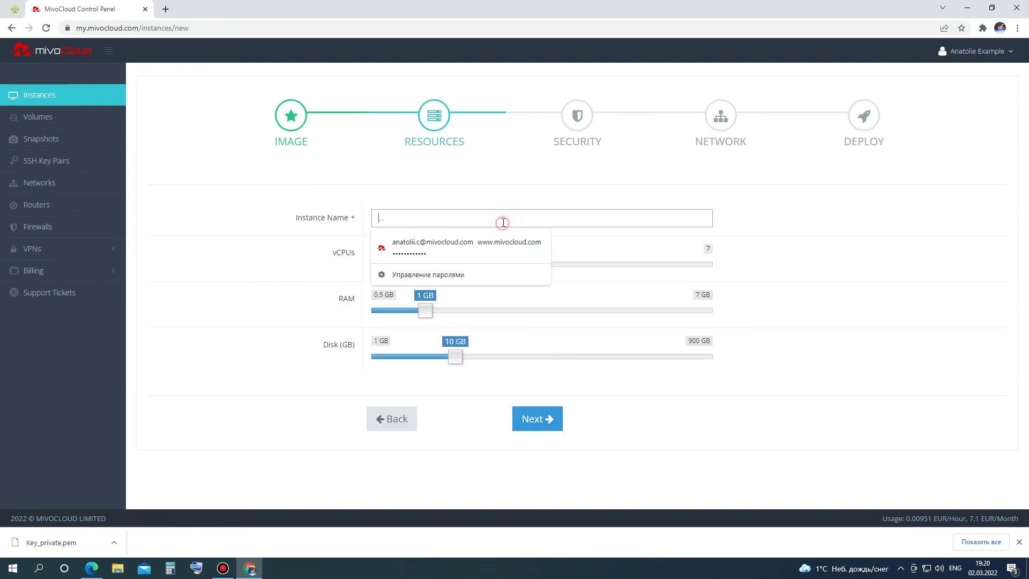
{"action": "type", "text": "Test"}
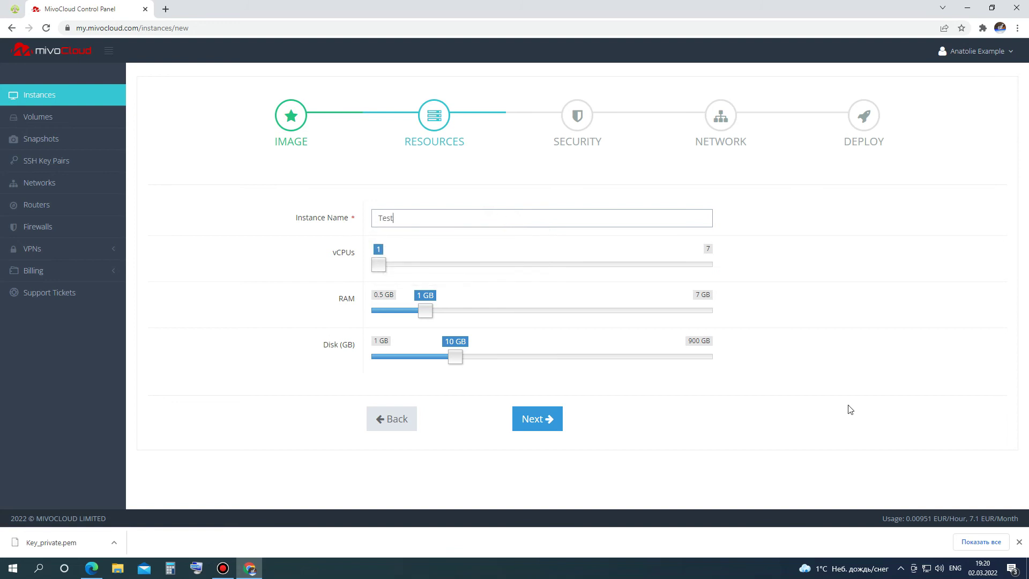
{"action": "left_click", "coordinate": [1019, 543]}
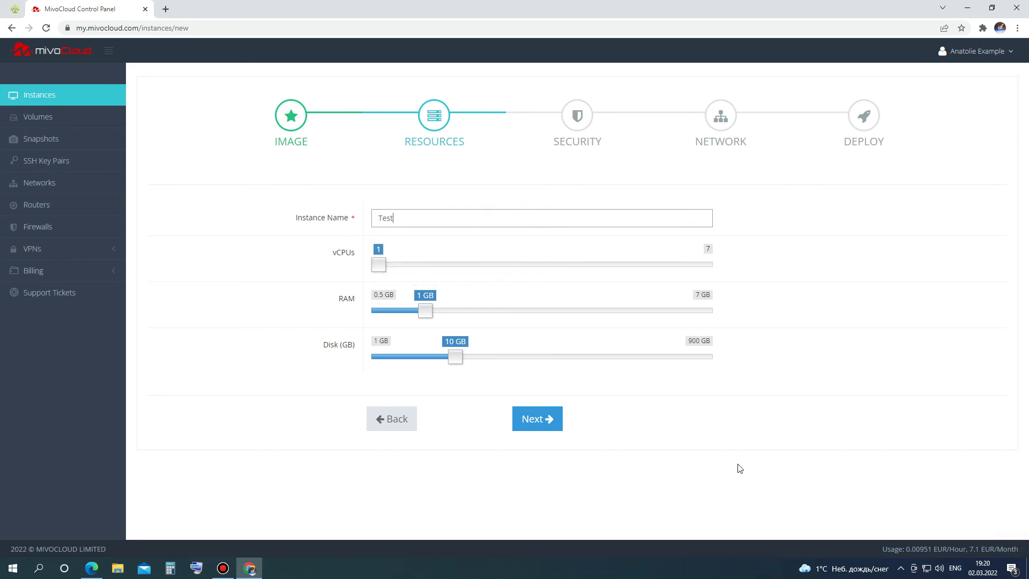
{"action": "left_click", "coordinate": [550, 426]}
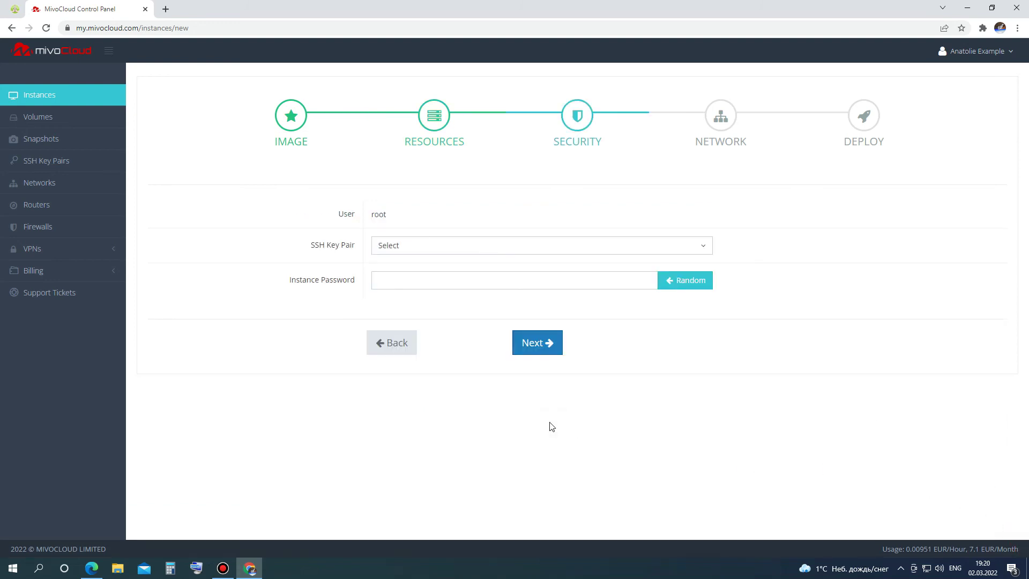
Step: Assign the SSH key pair Key to the new instance and check the available regions in the network settings
{"action": "left_click", "coordinate": [693, 249]}
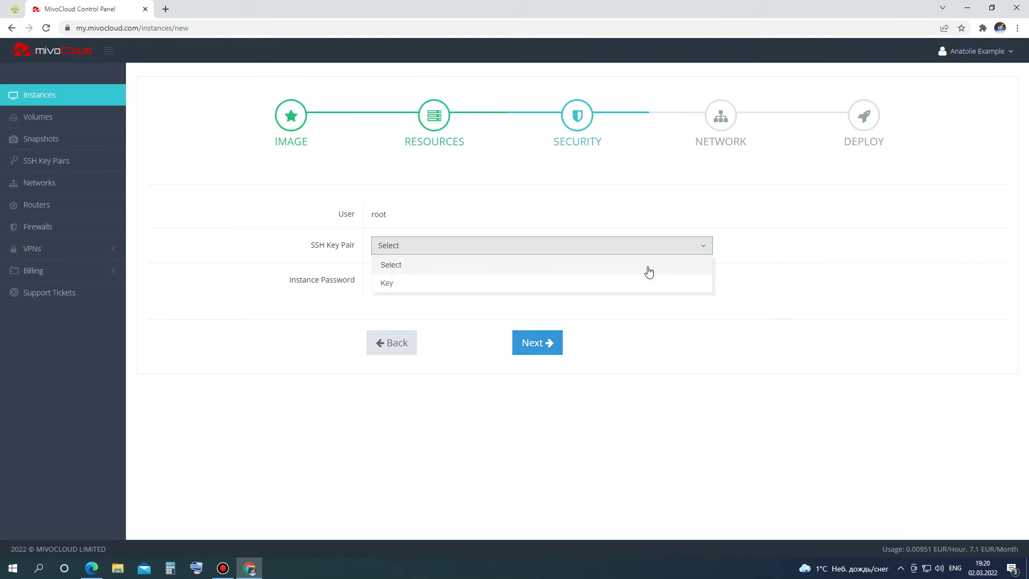
{"action": "left_click", "coordinate": [645, 285]}
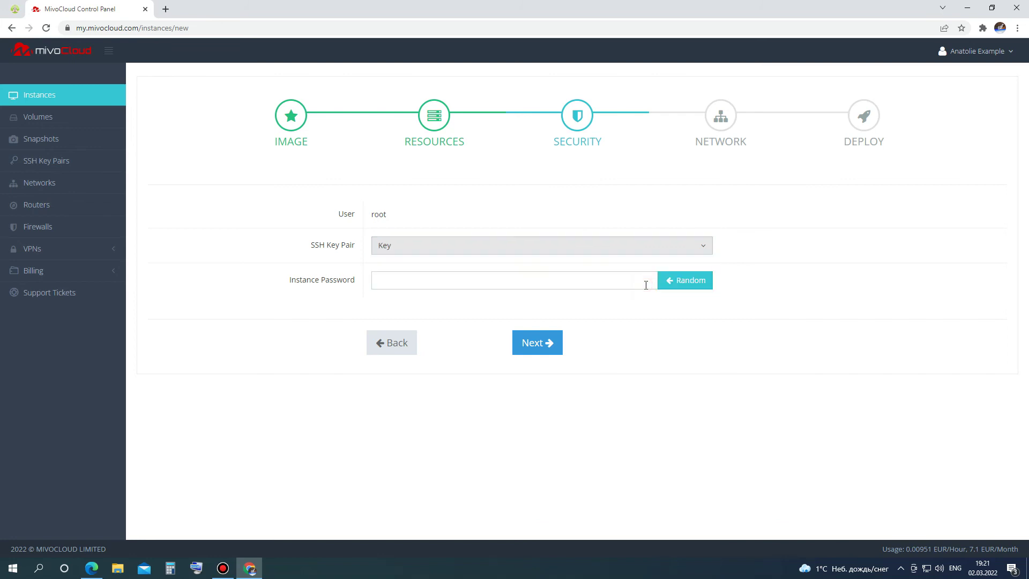
{"action": "left_click", "coordinate": [535, 344]}
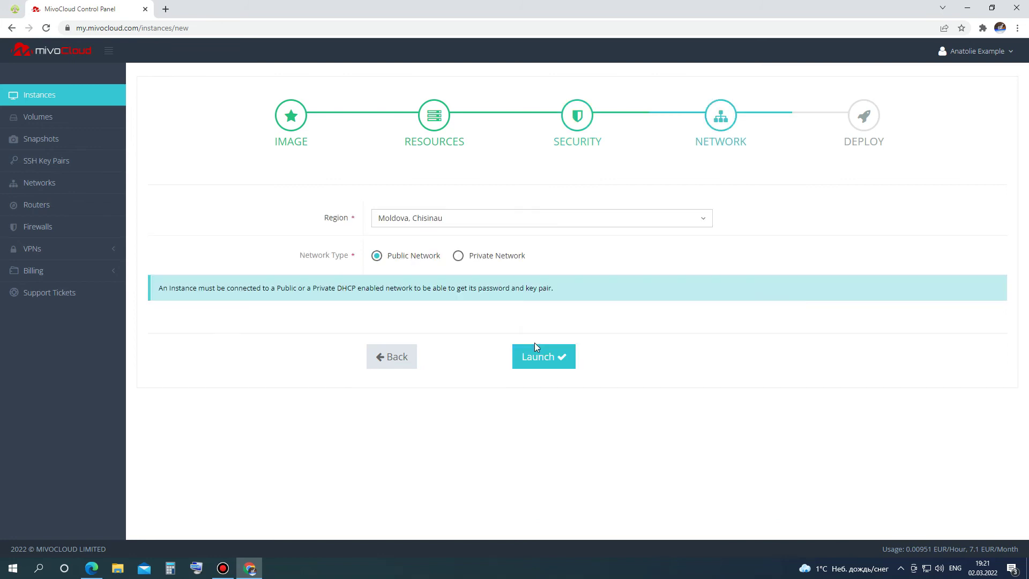
{"action": "left_click", "coordinate": [653, 217]}
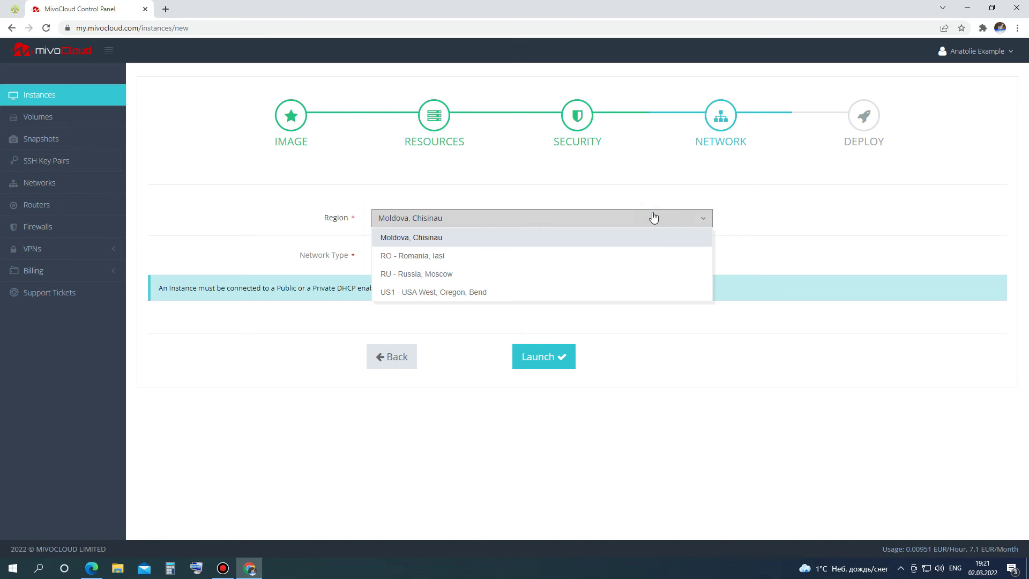
{"action": "left_click", "coordinate": [654, 218]}
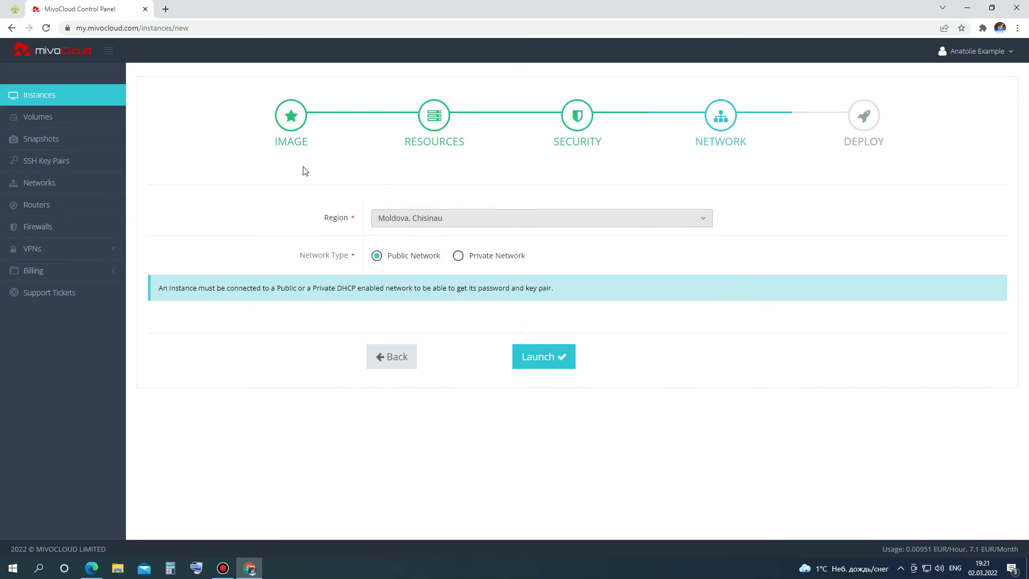
Step: Leave the instance setup and delete the SSH key pair named Key
{"action": "left_click", "coordinate": [84, 163]}
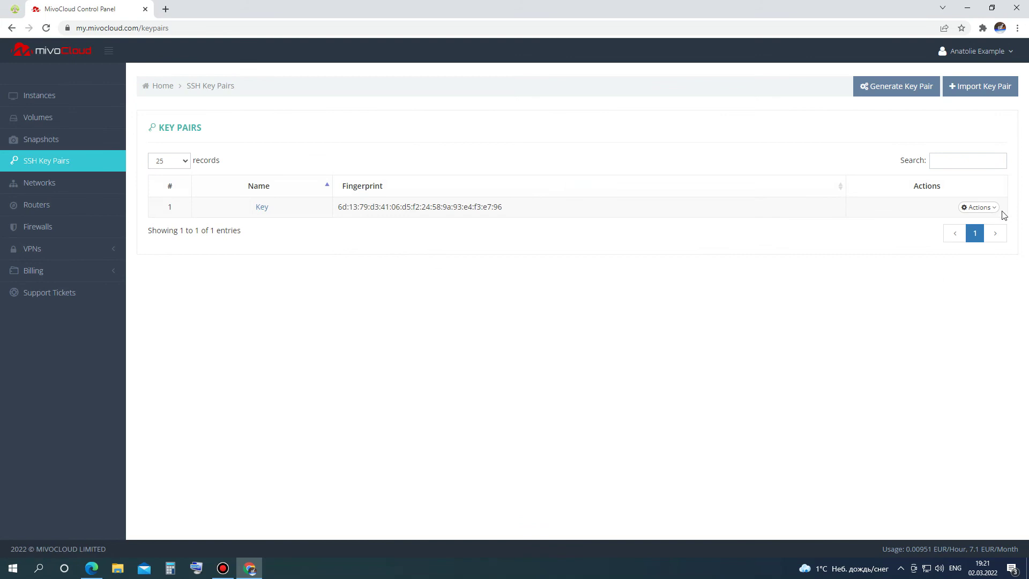
{"action": "left_click", "coordinate": [995, 208]}
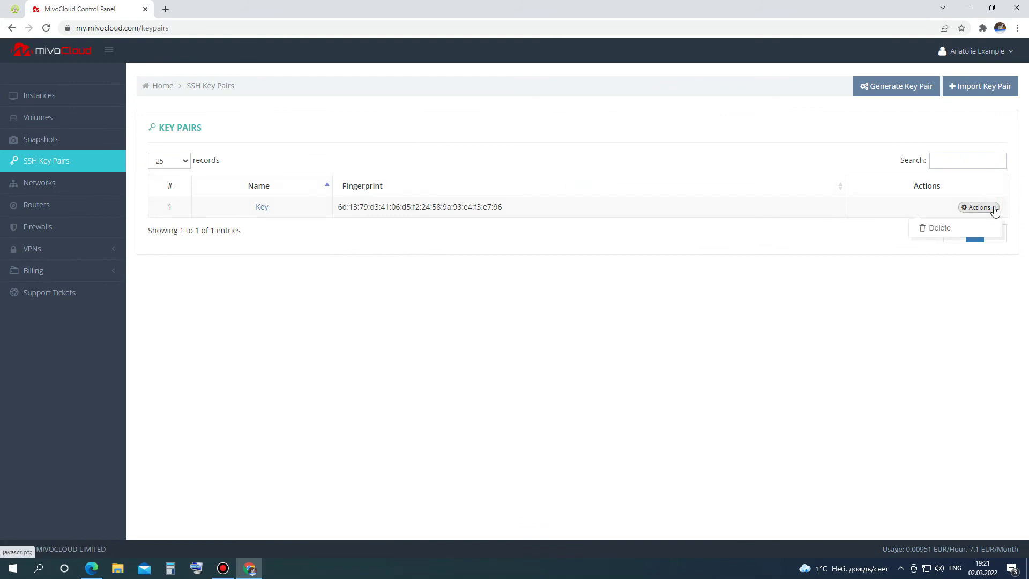
{"action": "left_click", "coordinate": [973, 229]}
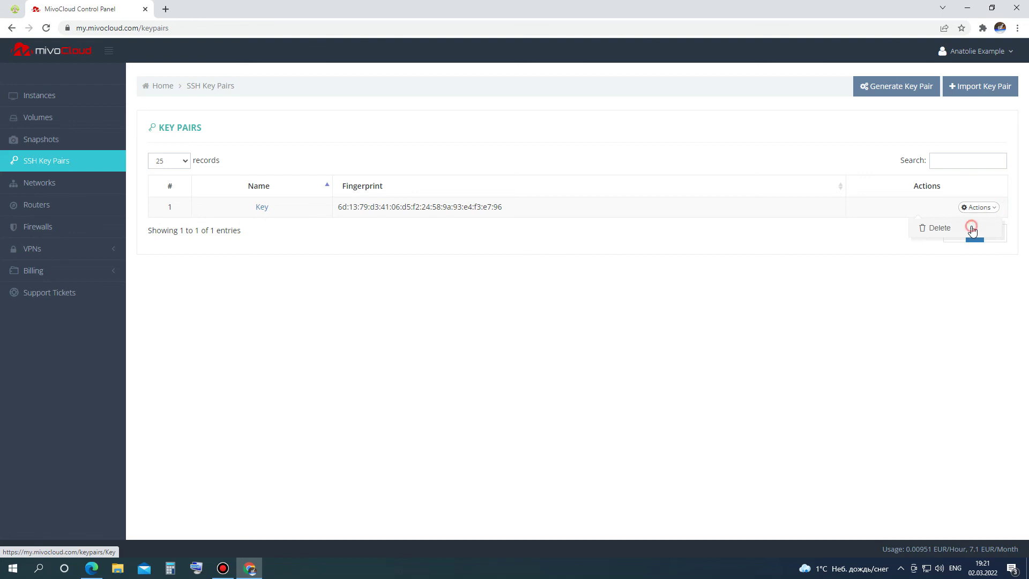
{"action": "left_click", "coordinate": [654, 142]}
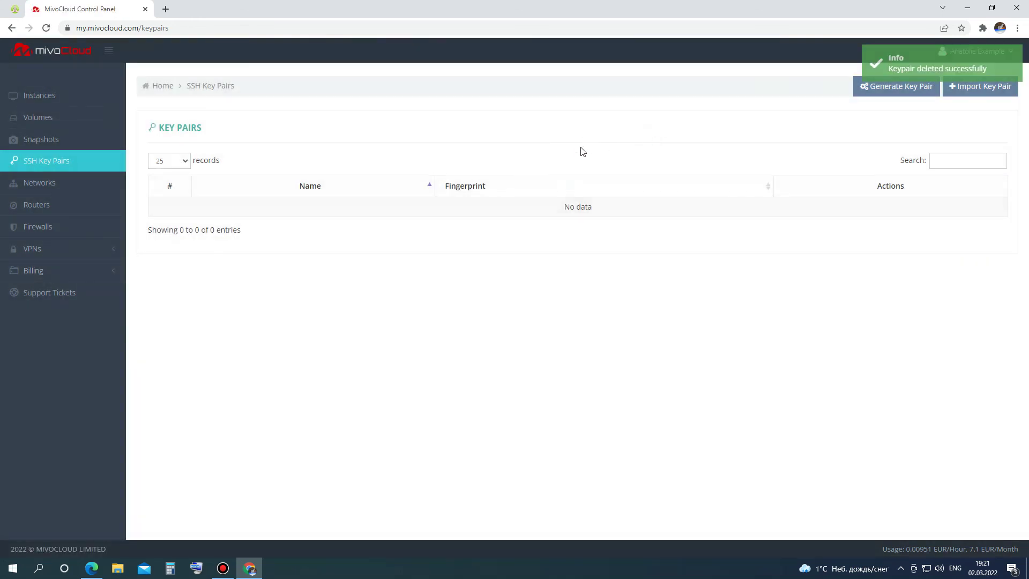
Step: Delete the image snapshot named Tost from the snapshots list
{"action": "left_click", "coordinate": [91, 141]}
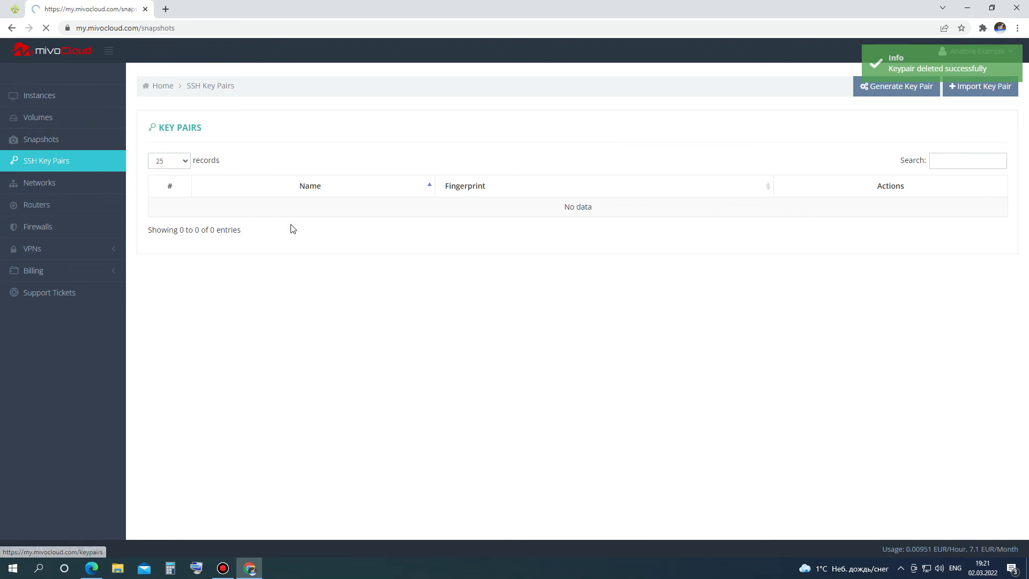
{"action": "left_click", "coordinate": [989, 228]}
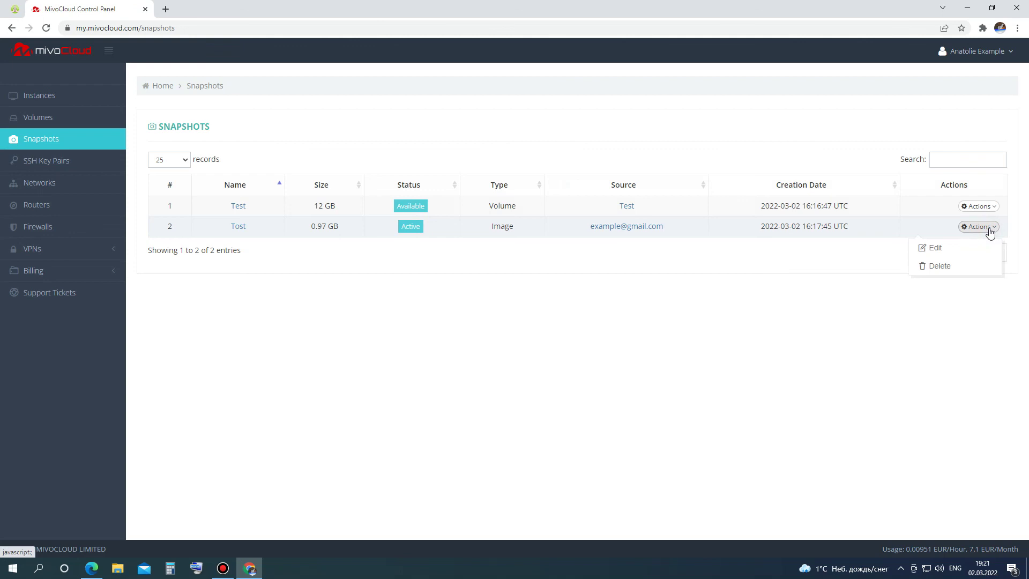
{"action": "left_click", "coordinate": [983, 266]}
{"action": "left_click", "coordinate": [654, 141]}
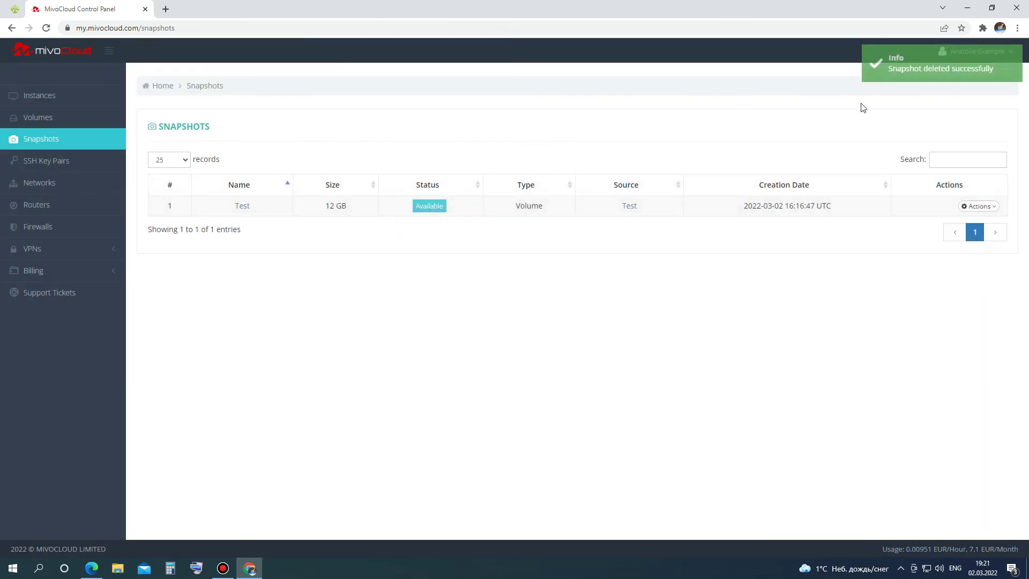
Step: Delete the volume snapshot named Test
{"action": "left_click", "coordinate": [980, 207]}
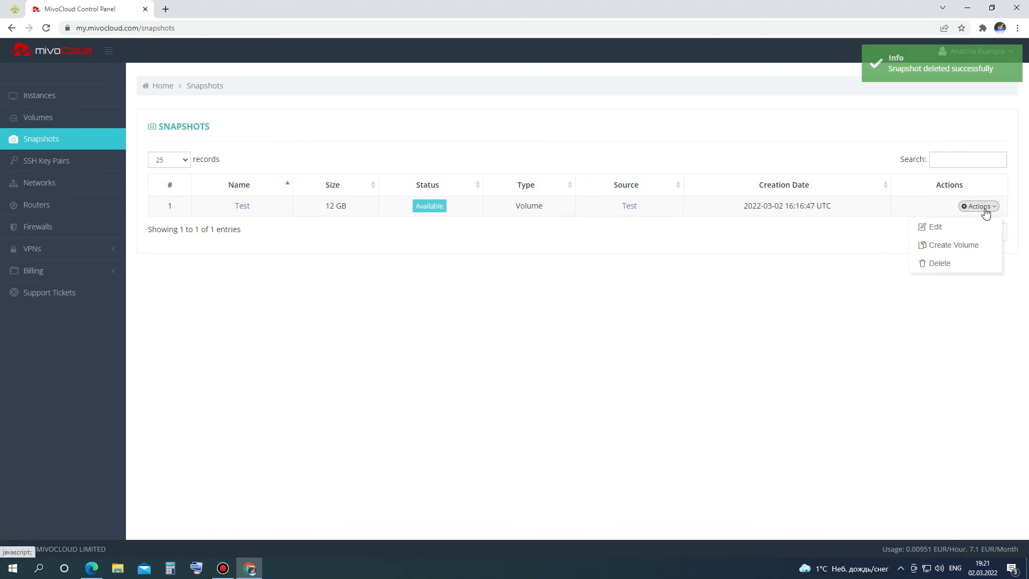
{"action": "left_click", "coordinate": [965, 264]}
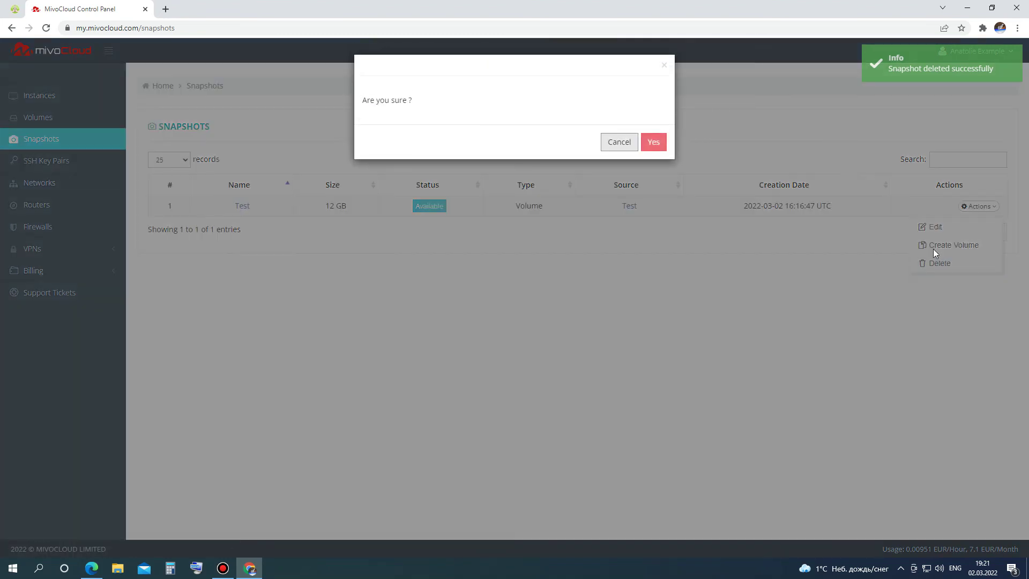
{"action": "left_click", "coordinate": [662, 144]}
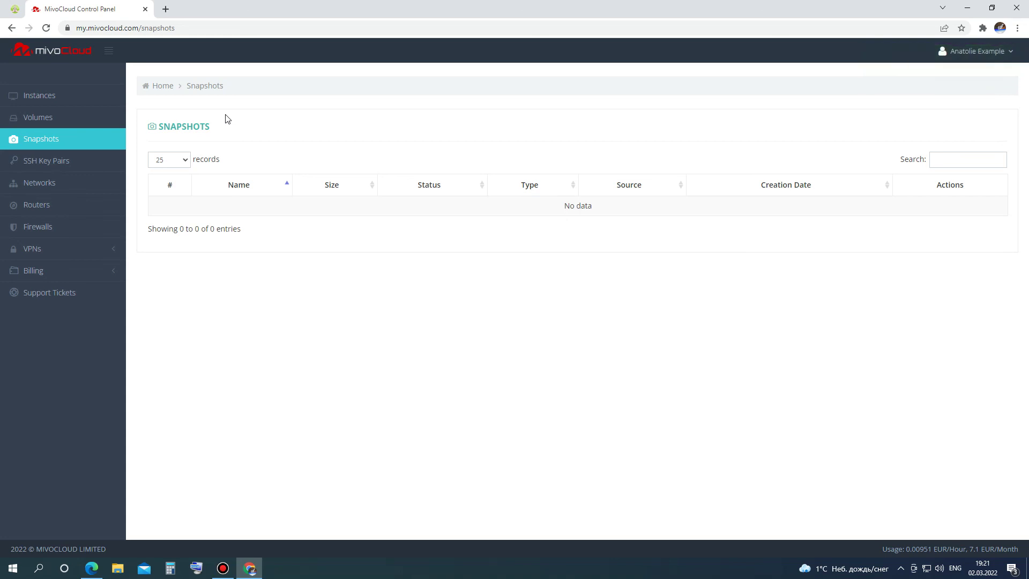
Step: Try to delete the attached CloneTest volume from the volumes list
{"action": "left_click", "coordinate": [60, 109]}
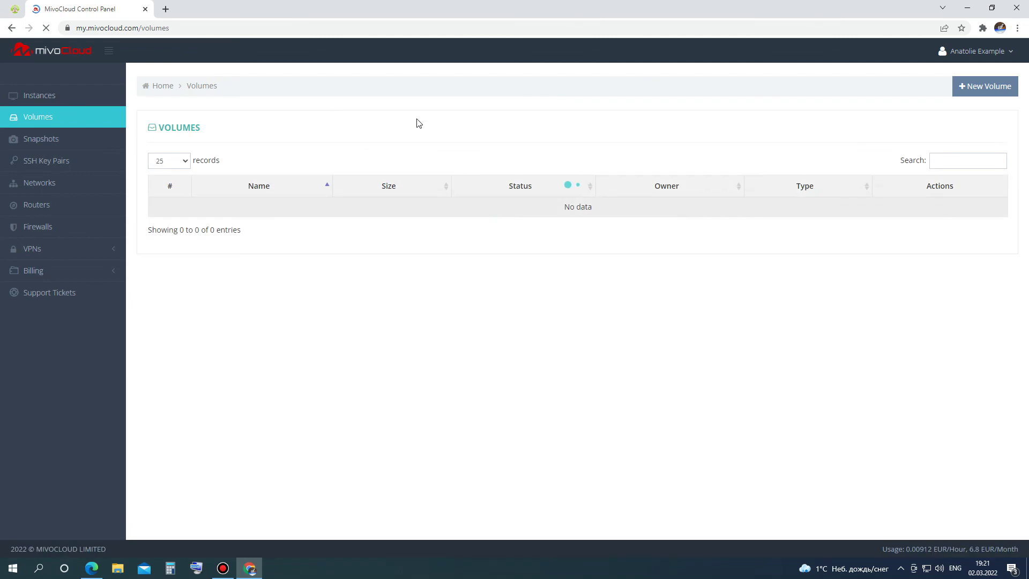
{"action": "left_click", "coordinate": [979, 207]}
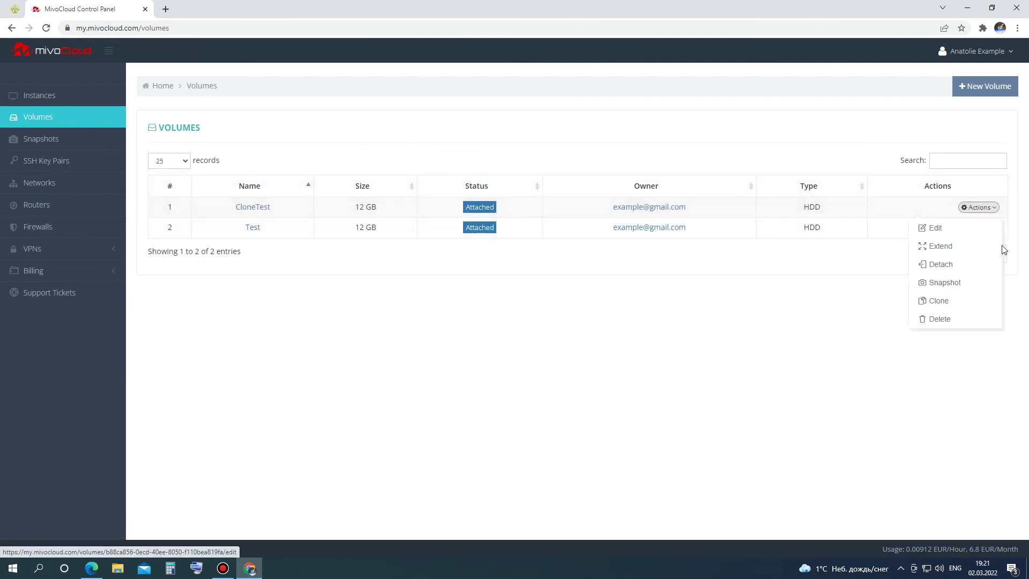
{"action": "left_click", "coordinate": [977, 321]}
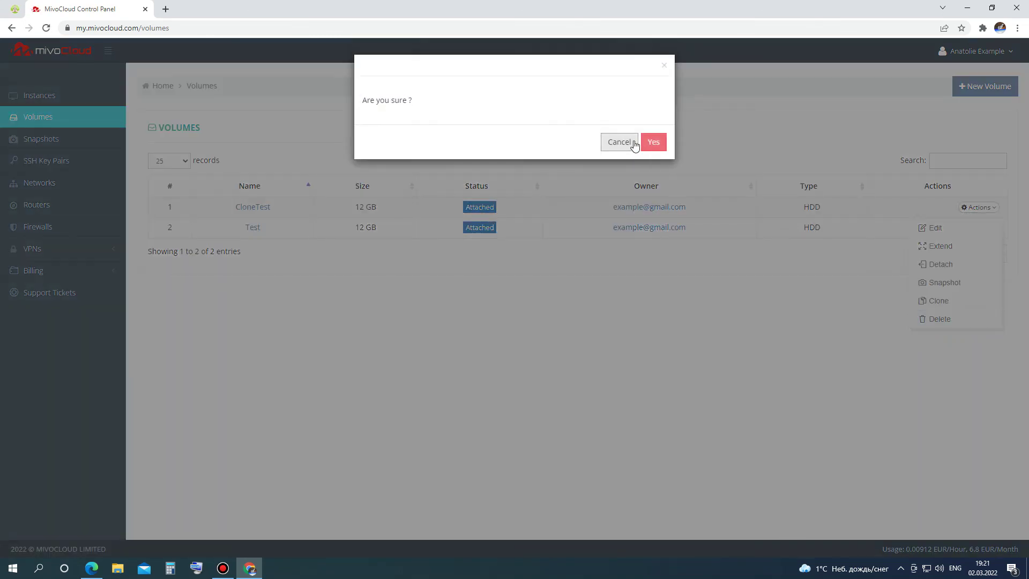
{"action": "left_click", "coordinate": [650, 145]}
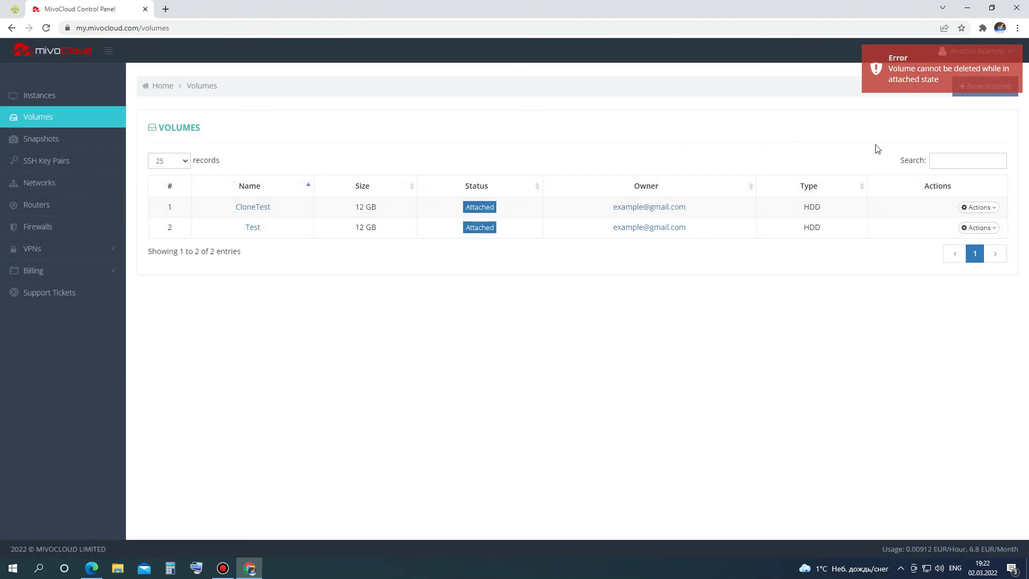
Step: Detach the CloneTest volume from its instance
{"action": "left_click", "coordinate": [978, 209]}
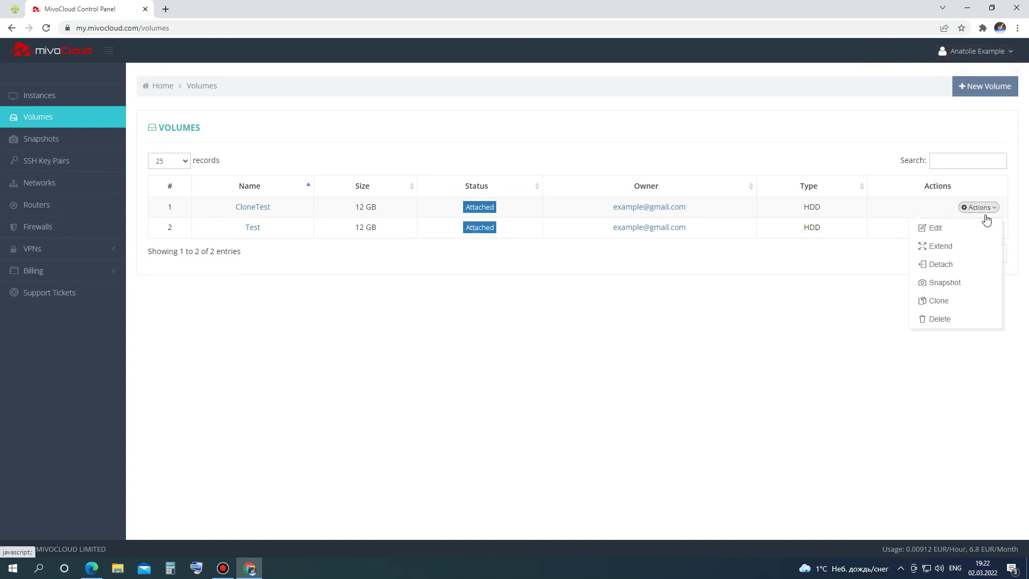
{"action": "left_click", "coordinate": [967, 268]}
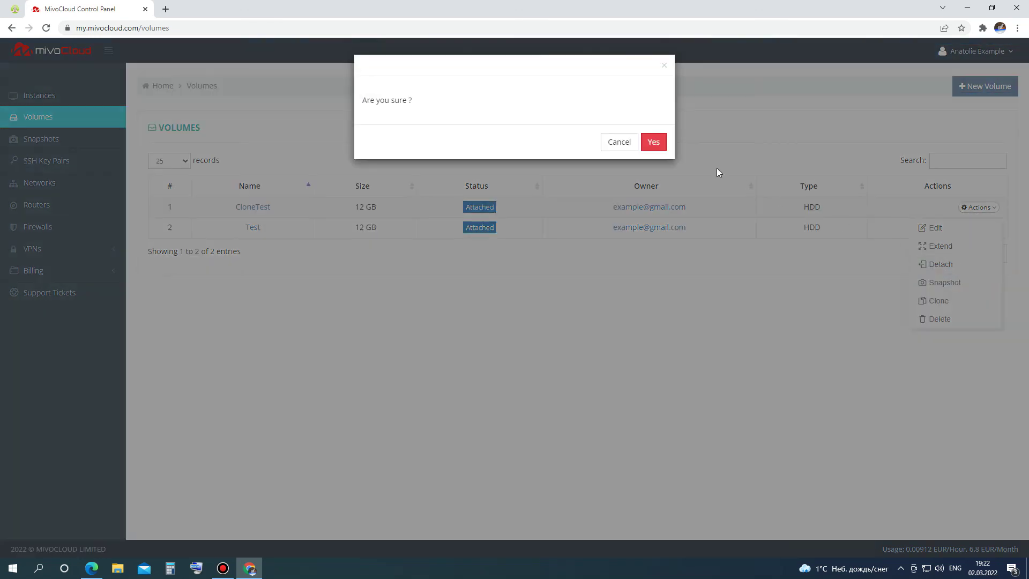
{"action": "left_click", "coordinate": [663, 140]}
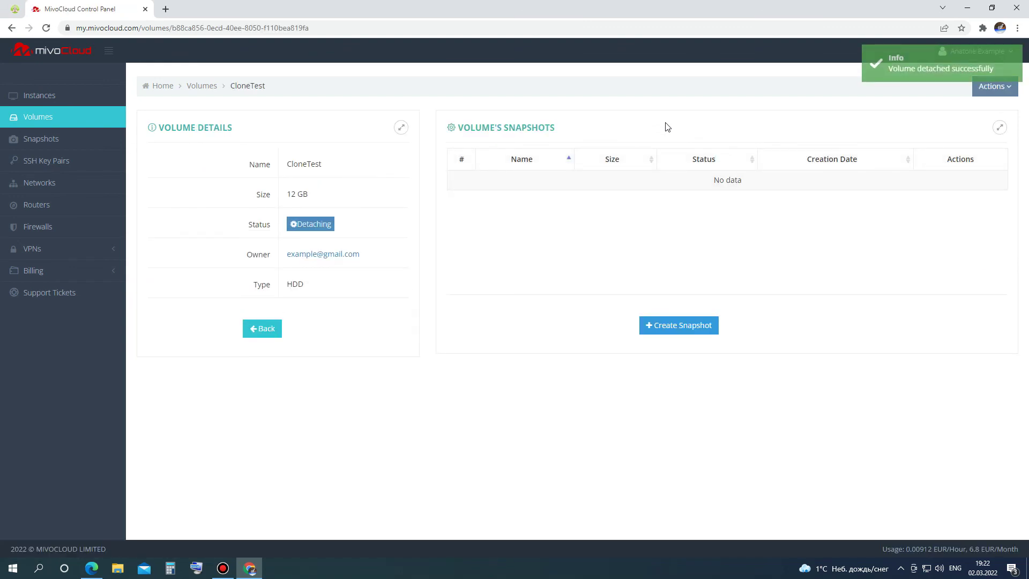
Step: Delete the detached CloneTest volume
{"action": "left_click", "coordinate": [1003, 87]}
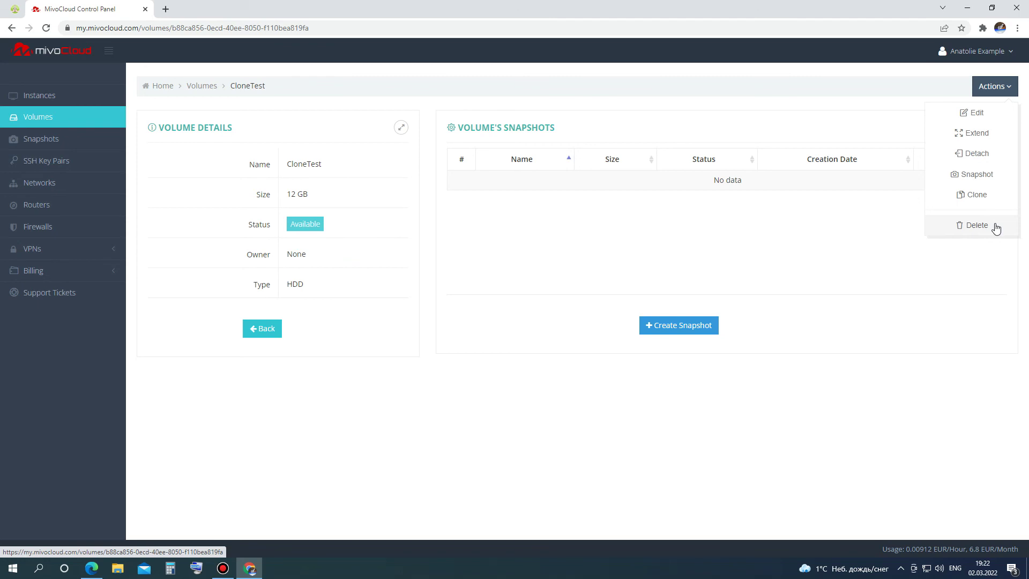
{"action": "left_click", "coordinate": [996, 227]}
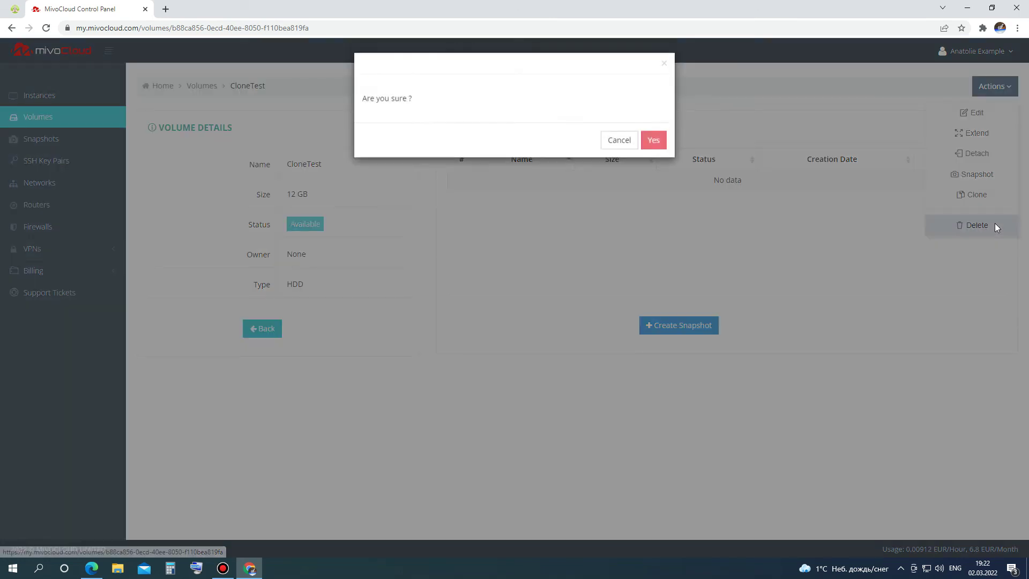
{"action": "left_click", "coordinate": [654, 142]}
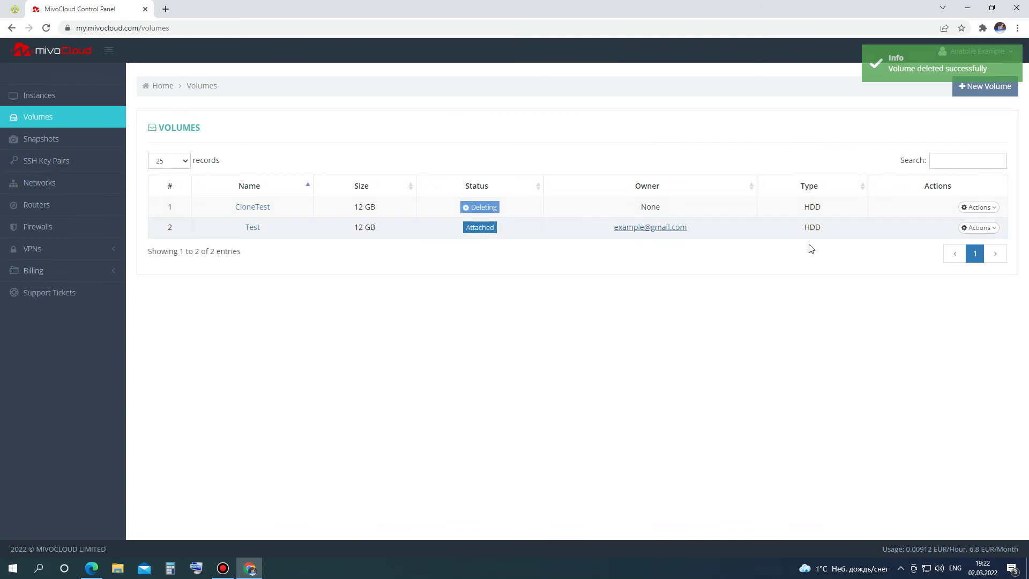
Step: Detach the 12 GB volume named Test from its instance and confirm the detachment
{"action": "left_click", "coordinate": [975, 228]}
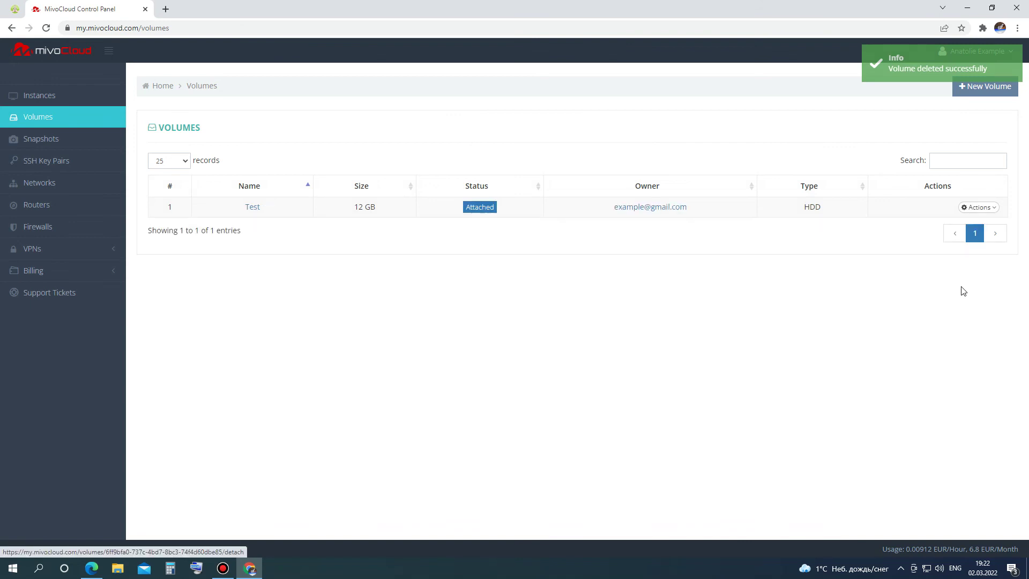
{"action": "left_click", "coordinate": [985, 208]}
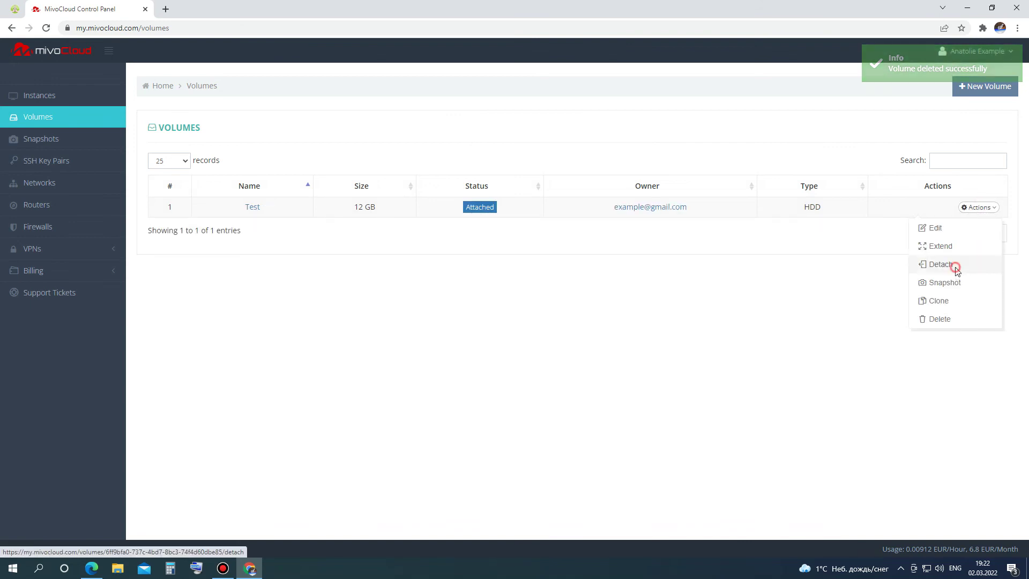
{"action": "left_click", "coordinate": [953, 265]}
{"action": "left_click", "coordinate": [654, 140]}
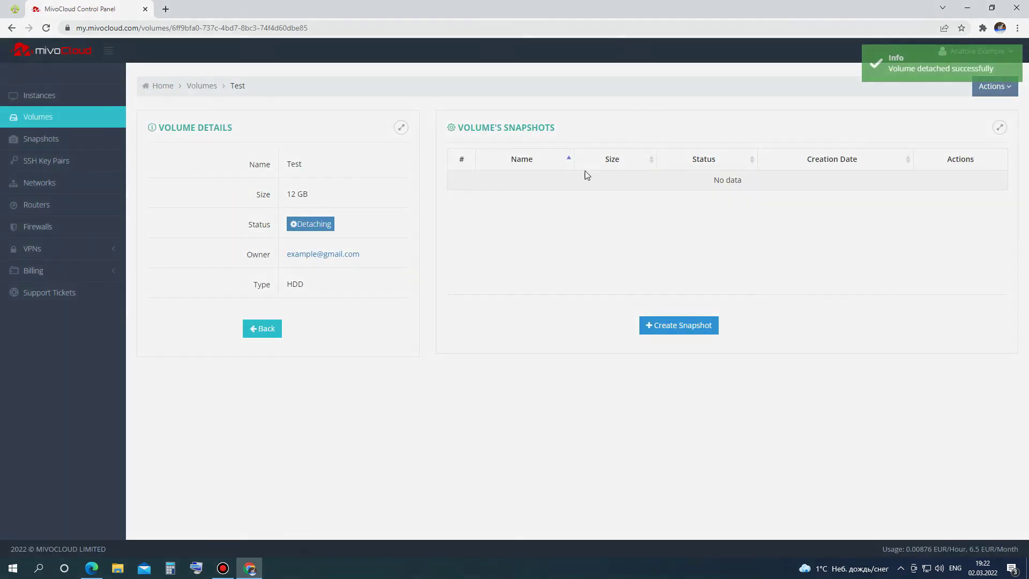
Step: Delete the detached Test volume from its details page and confirm the deletion
{"action": "left_click", "coordinate": [998, 91]}
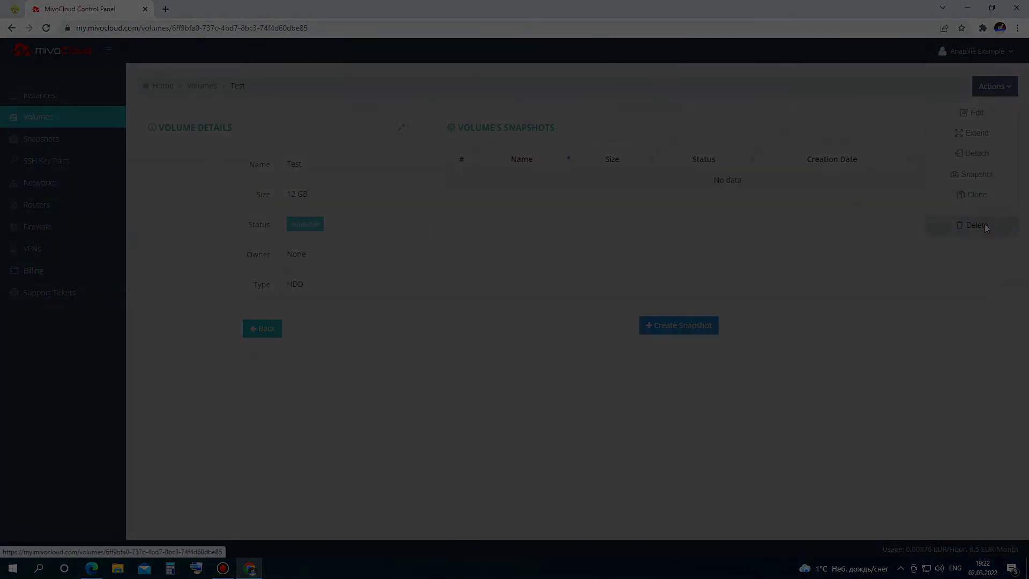
{"action": "left_click", "coordinate": [991, 236]}
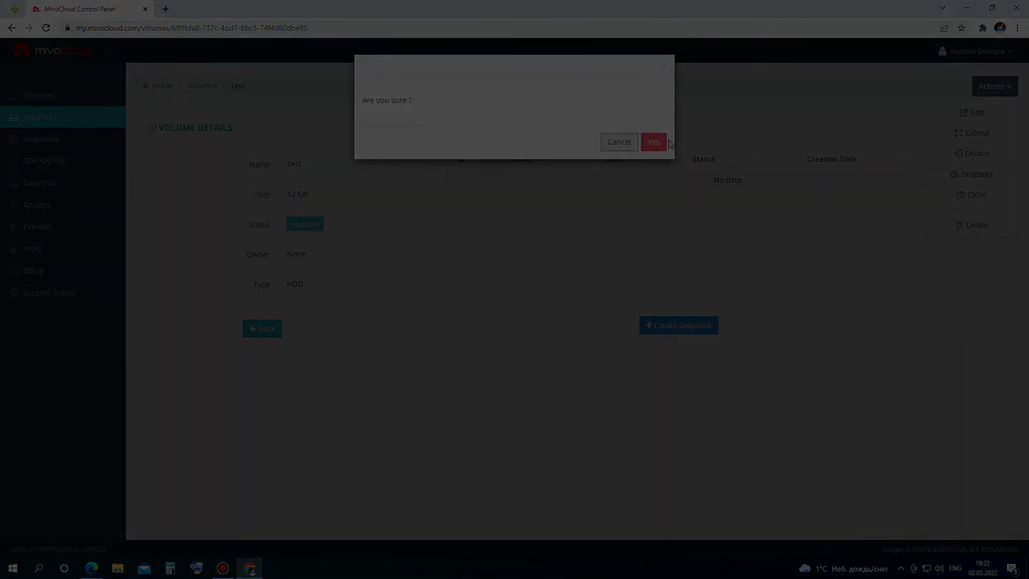
{"action": "left_click", "coordinate": [654, 138]}
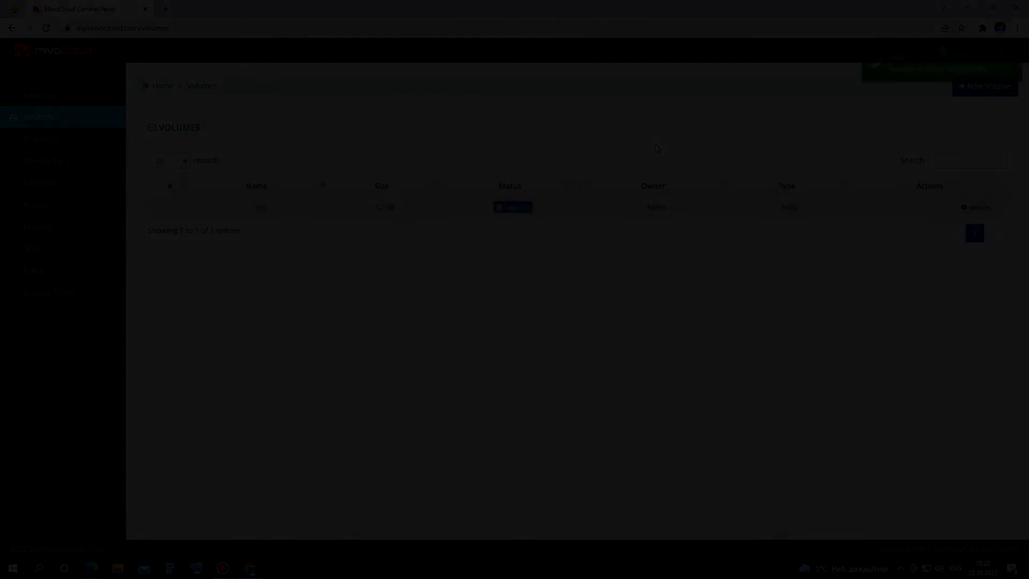